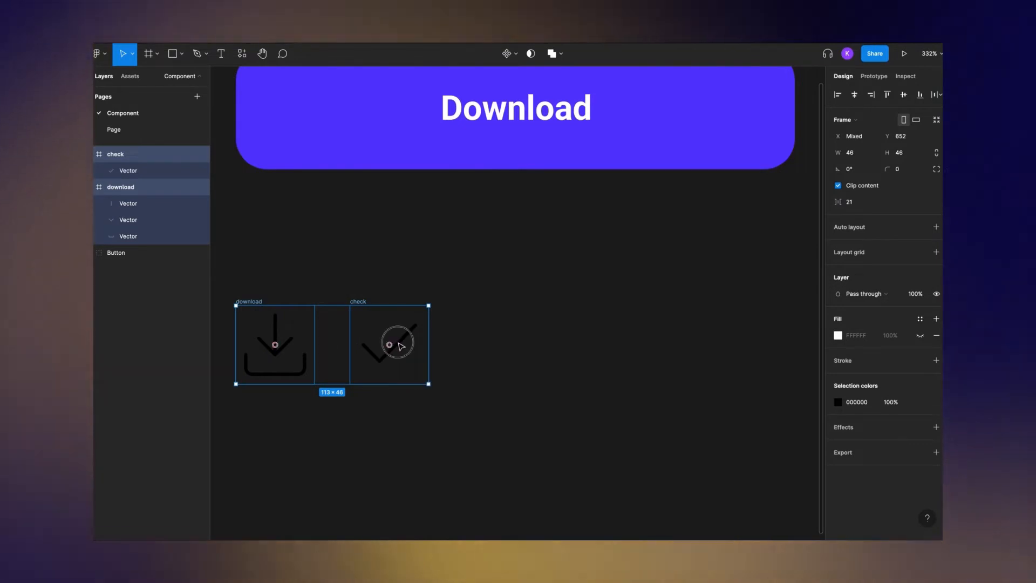
Step: Set the stroke weight of the download icon's vectors to 4
left_click(276, 340)
left_click(284, 346, "shift")
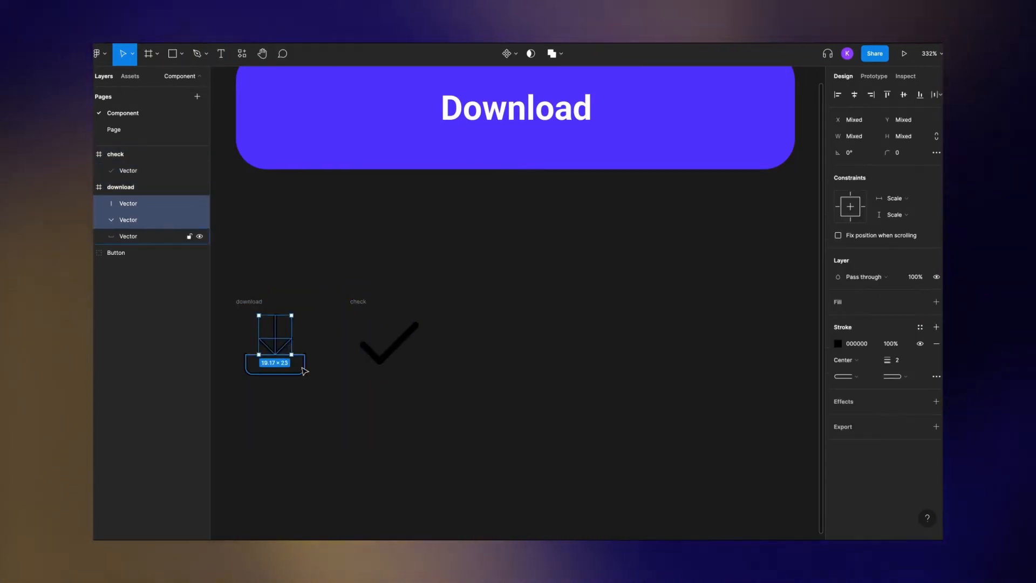
type("4")
Step: Move the check icon sideways so its frame lines up with the right edge of the Download button
left_click(574, 409)
scroll(574, 409, "down", 4)
left_click(421, 340)
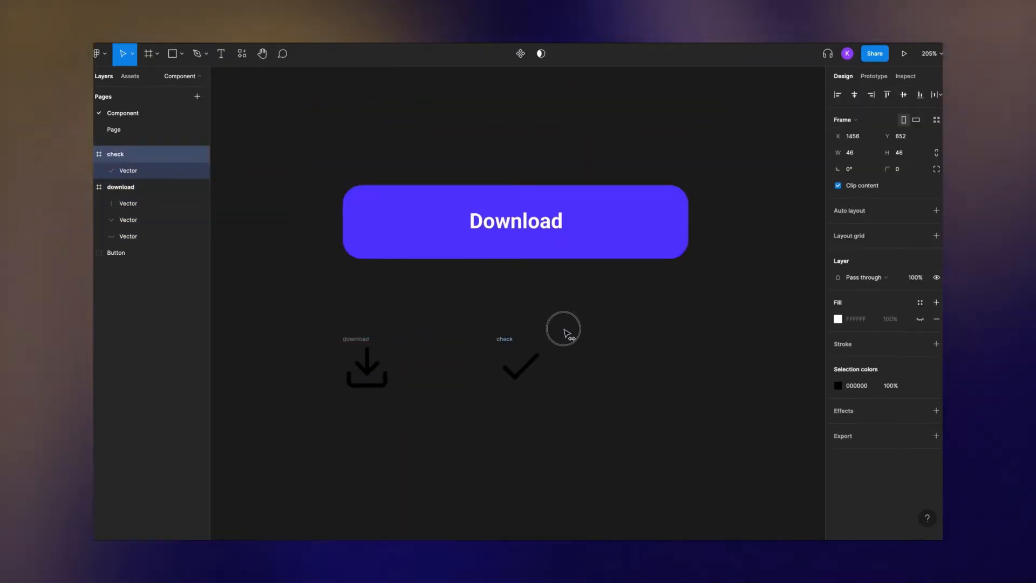
left_click_drag(436, 339, 668, 339)
Step: Duplicate the download icon frame and place the copy beside the original at X 1372
left_click(356, 339)
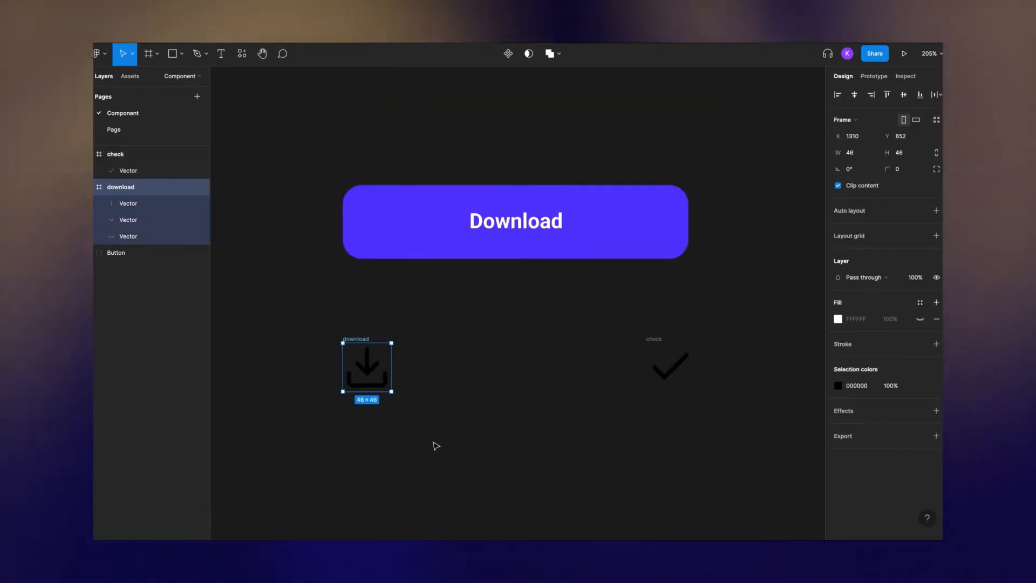
key("ctrl+c")
key("ctrl+v")
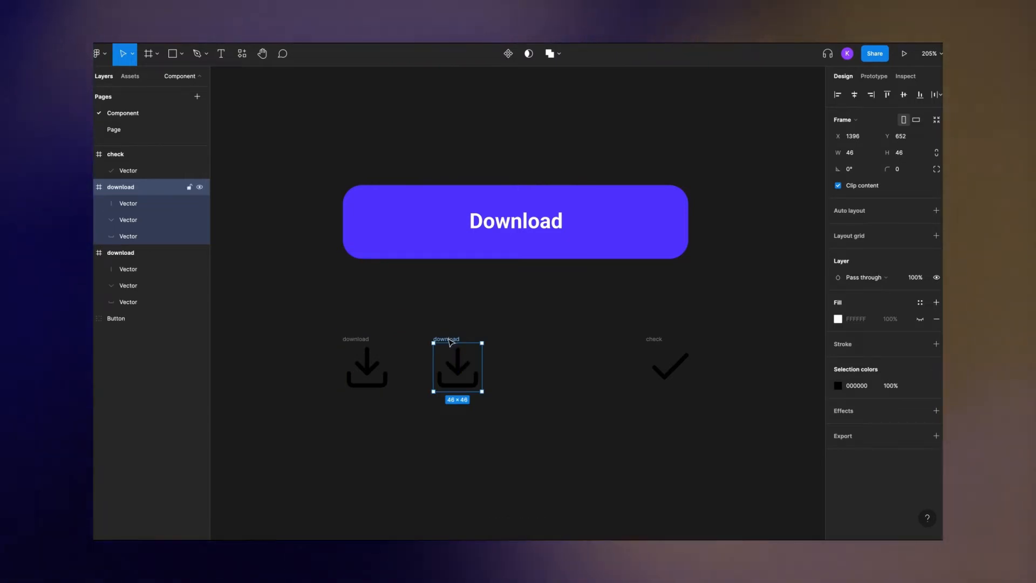
left_click(95, 186)
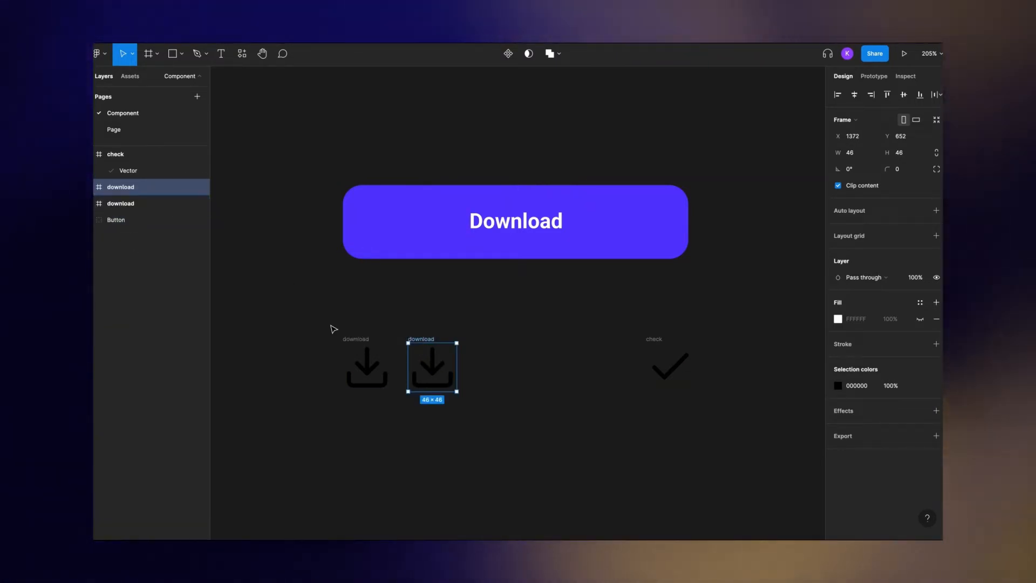
Step: Combine the two download icon frames as variants of one component set and rename its property to Position
left_click_drag(333, 329, 544, 470)
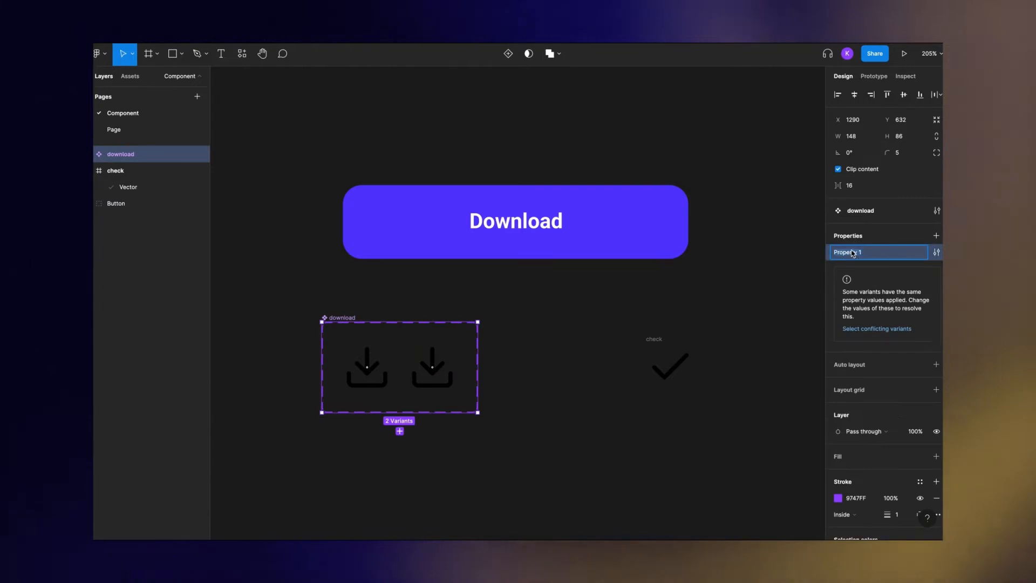
type("Position")
key("Return")
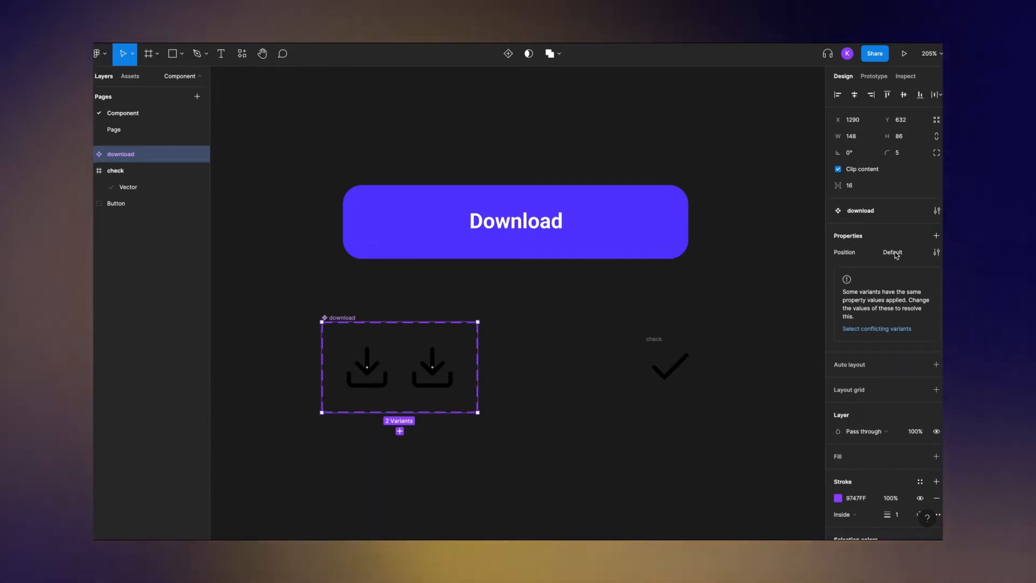
Step: Give the conflicting variants distinct Position values: Up for the first icon and Down for the second
left_click(877, 329)
left_click(901, 268)
type("Up")
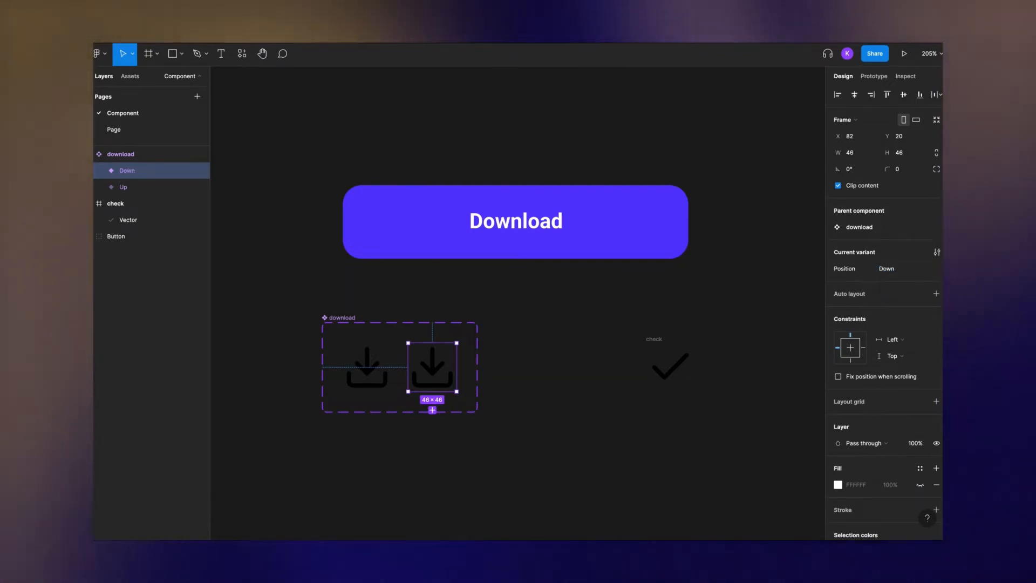
Step: Rename the component set as Icon/ download
double_click(125, 155)
left_click(107, 154)
type("Icon/")
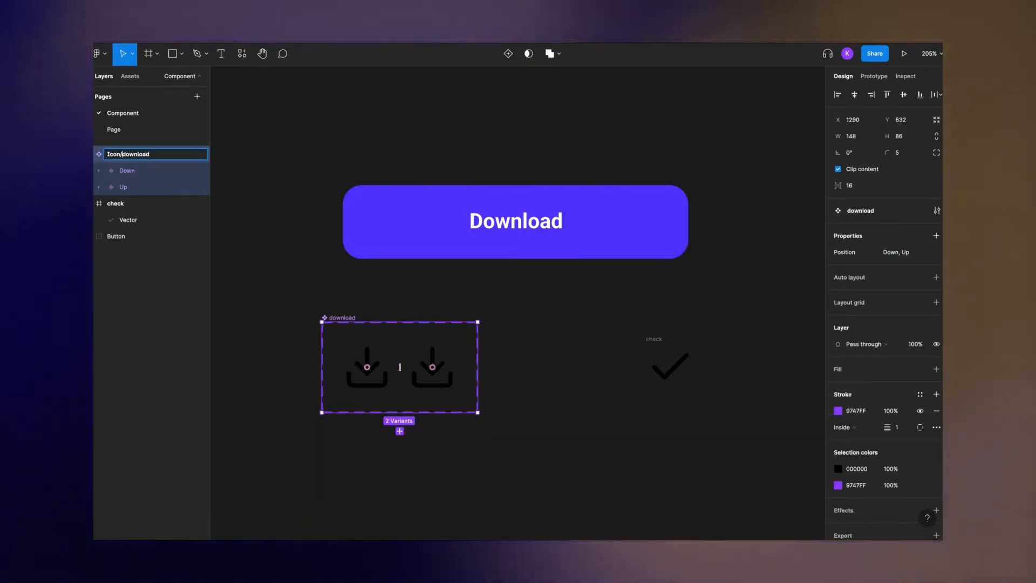
Step: Nudge the two arrow vectors of the Down variant slightly downward toward the tray
left_click(435, 357)
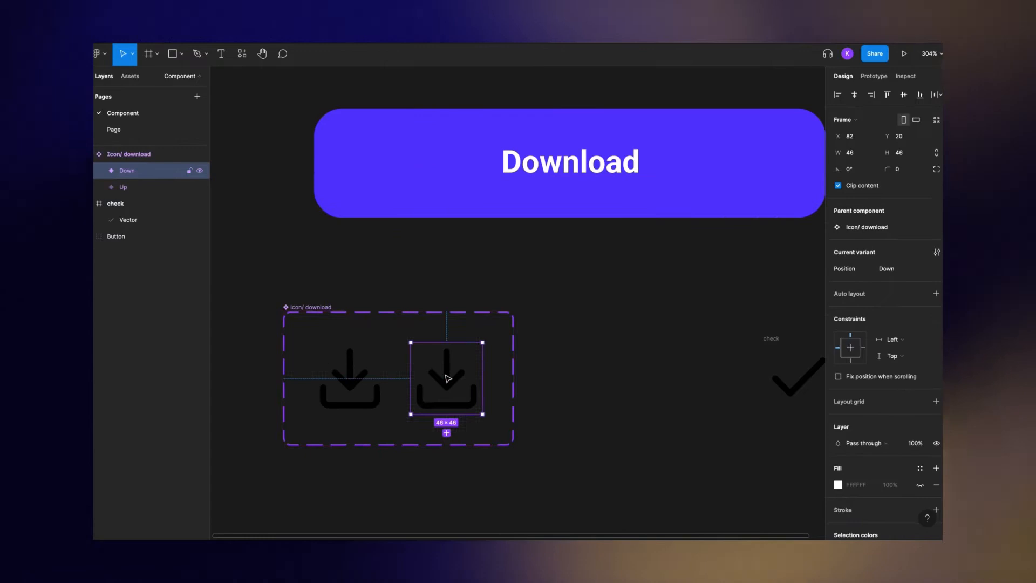
scroll(424, 358, "up", 5)
left_click(448, 359)
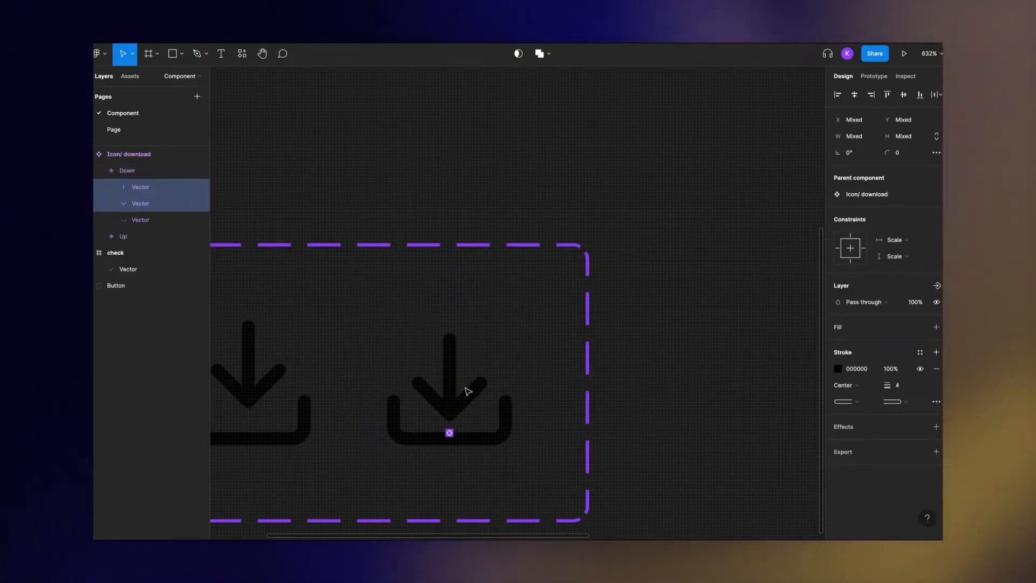
key("Down")
key("Down")
scroll(370, 320, "down", 4)
left_click(360, 317)
scroll(367, 321, "left", 2)
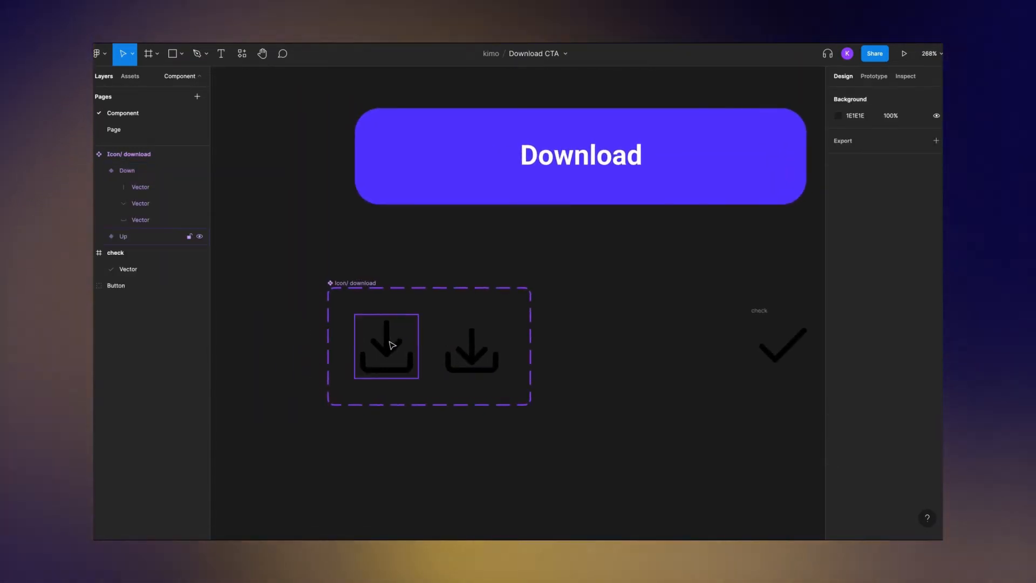
Step: Connect the Up variant to Down with an After delay trigger of 1 ms, using Smart animate, Ease out, 500 ms
left_click(392, 345)
left_click(874, 76)
left_click_drag(418, 346, 447, 351)
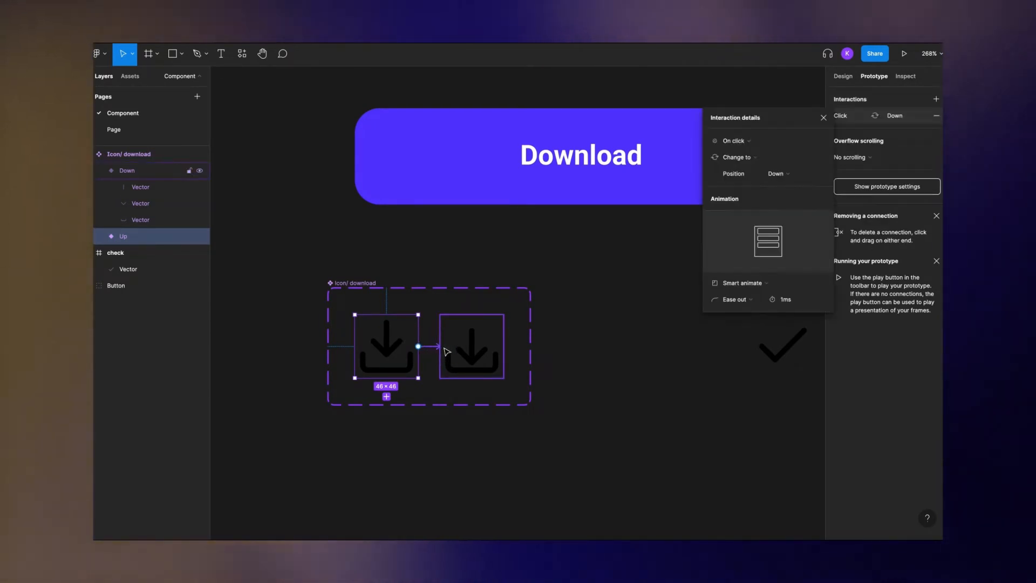
left_click(735, 142)
left_click(738, 267)
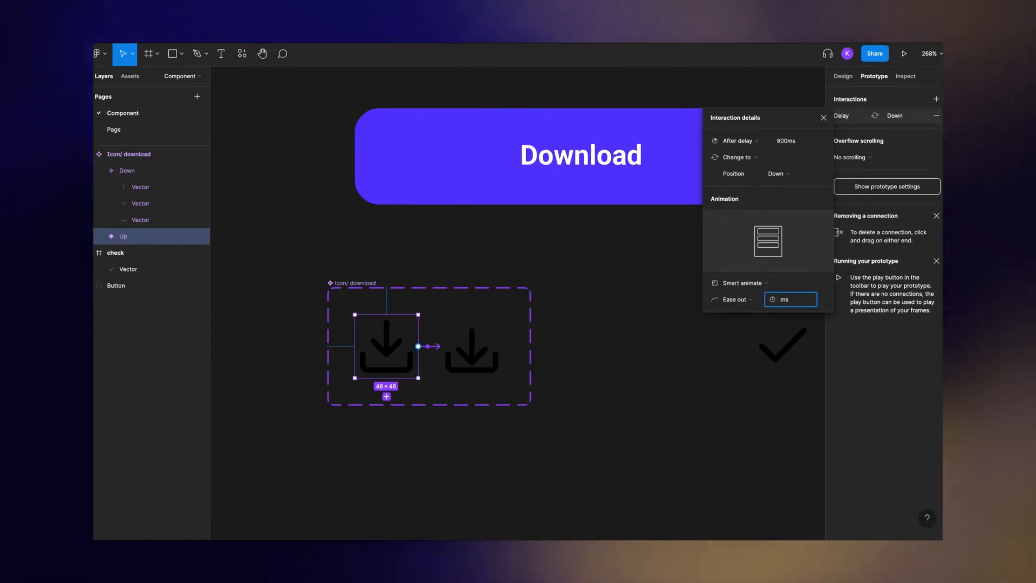
type("500")
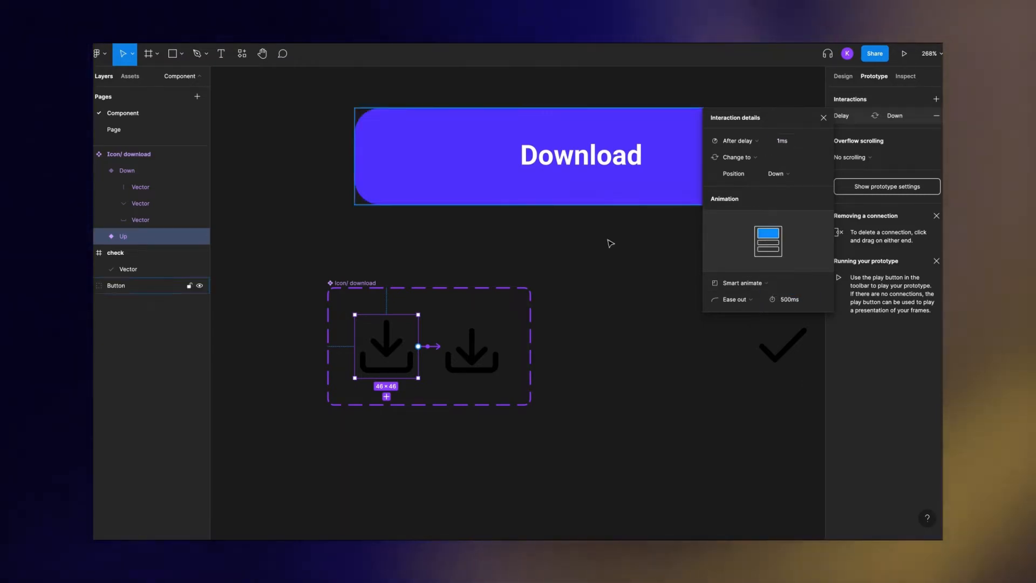
Step: Connect the Down variant back to Up with an After delay trigger of 1 ms and a 500 ms Smart animate
left_click(472, 346)
left_click_drag(503, 346, 386, 348)
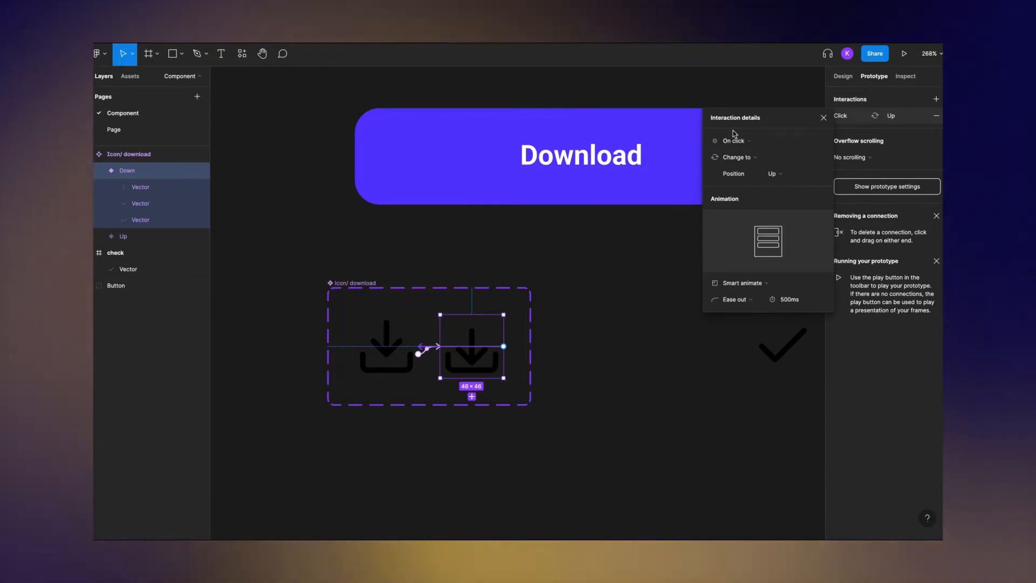
left_click(734, 140)
left_click(736, 268)
left_click(781, 144)
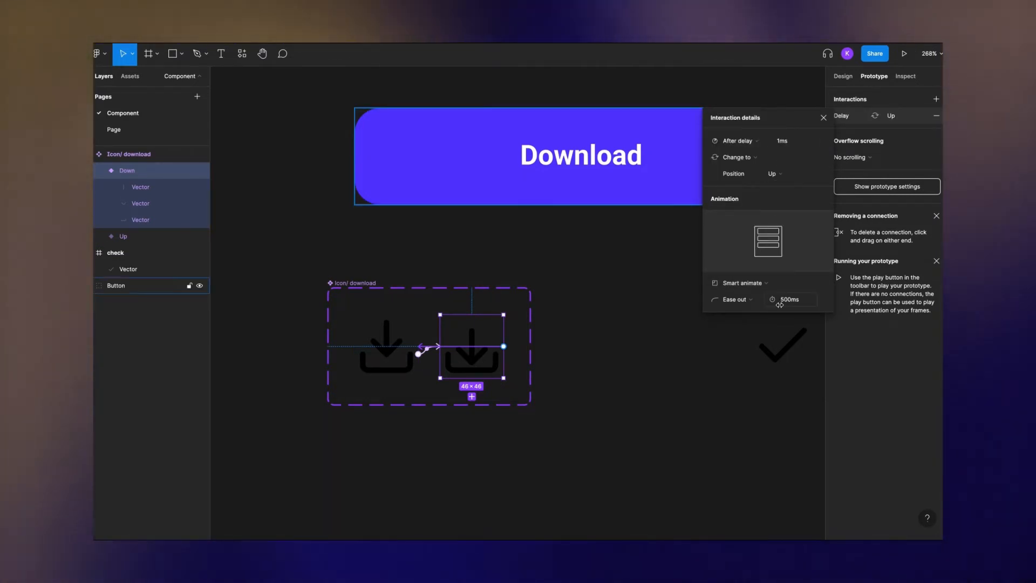
Step: Recolor the black strokes of both download icon variants to white
left_click(398, 359)
left_click(472, 348, "shift")
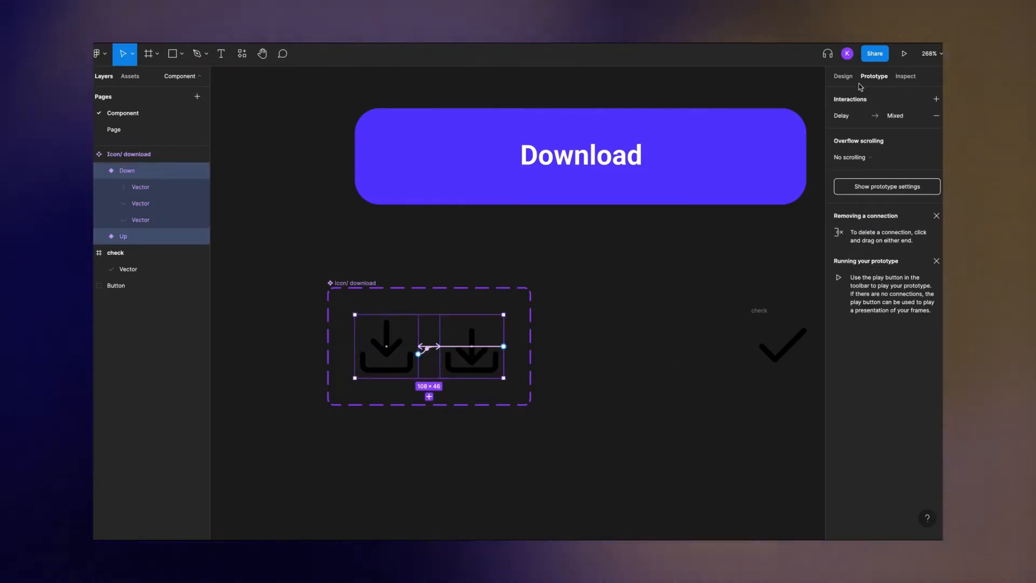
left_click(839, 492)
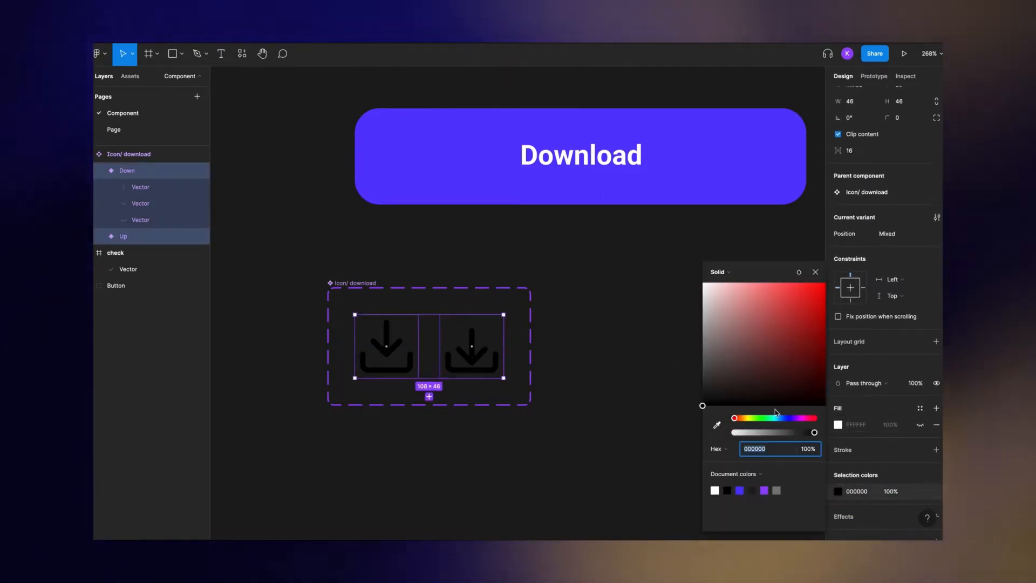
left_click_drag(704, 404, 676, 261)
left_click(607, 338)
Step: Draw a frame about 256 × 227 beside the Download button and fill it with the button's purple, 5A38FD
scroll(610, 339, "down", 6)
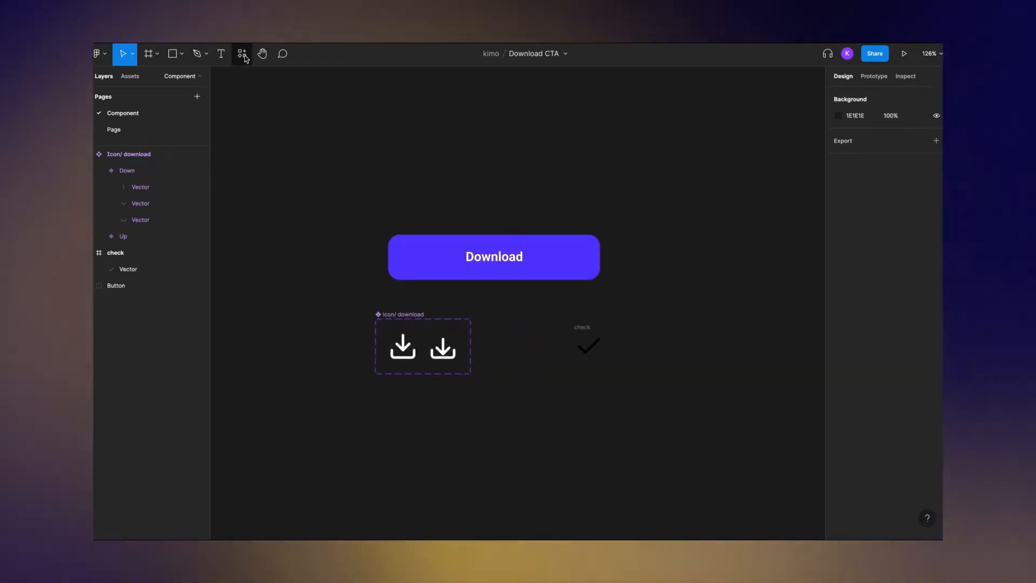
left_click(156, 54)
left_click(147, 79)
left_click_drag(650, 202, 815, 348)
left_click(838, 319)
left_click_drag(713, 324, 671, 397)
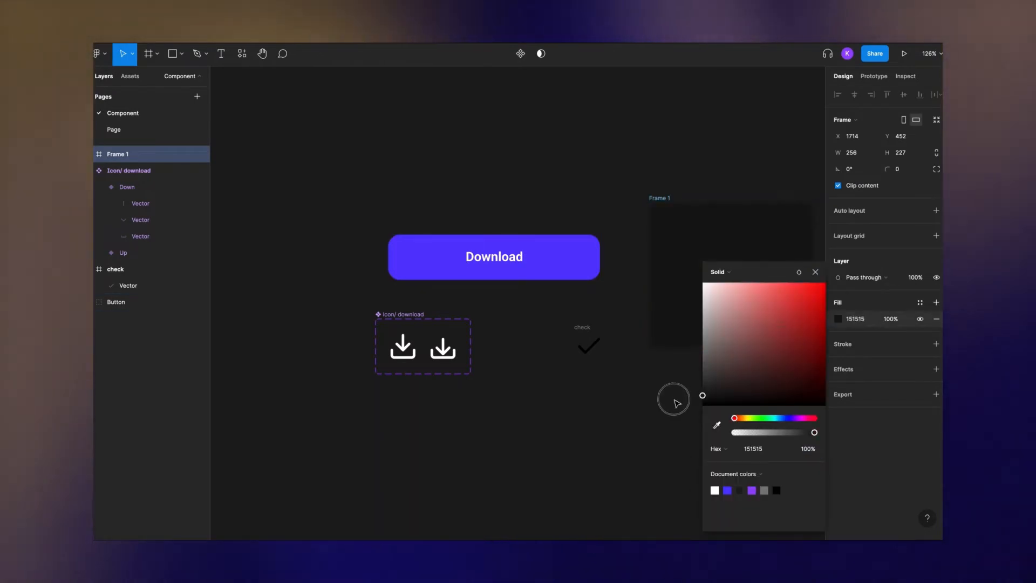
left_click(716, 425)
left_click(580, 273)
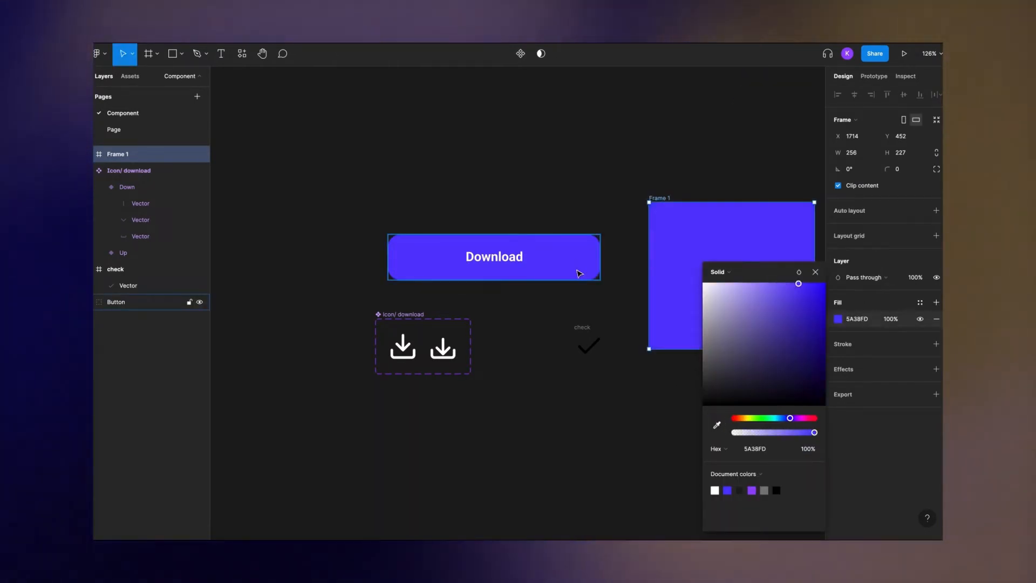
Step: Place a download icon instance in the purple frame, and detach the left of the two instances below the component set
left_click_drag(106, 156, 715, 240)
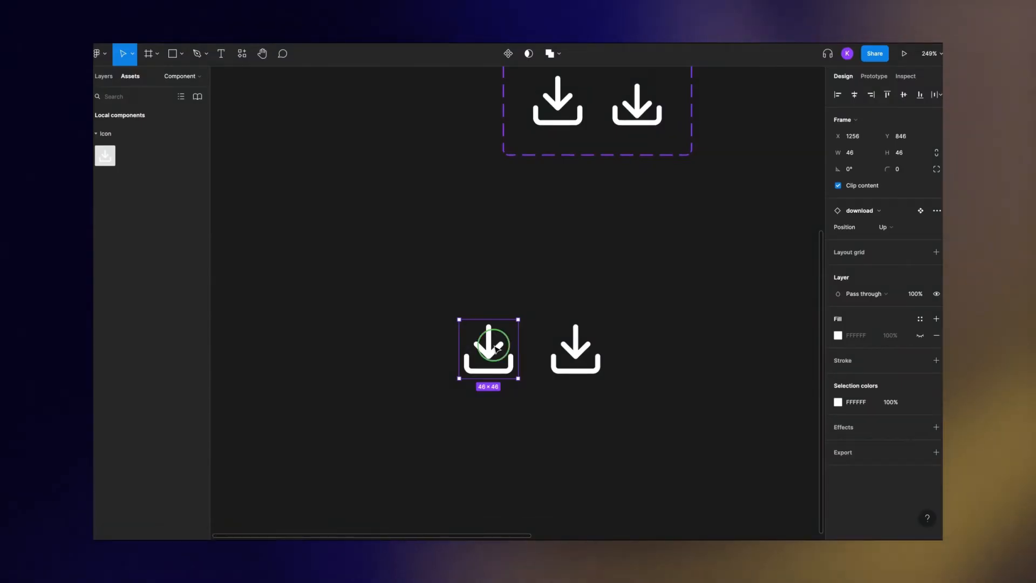
right_click(497, 351)
left_click(528, 422)
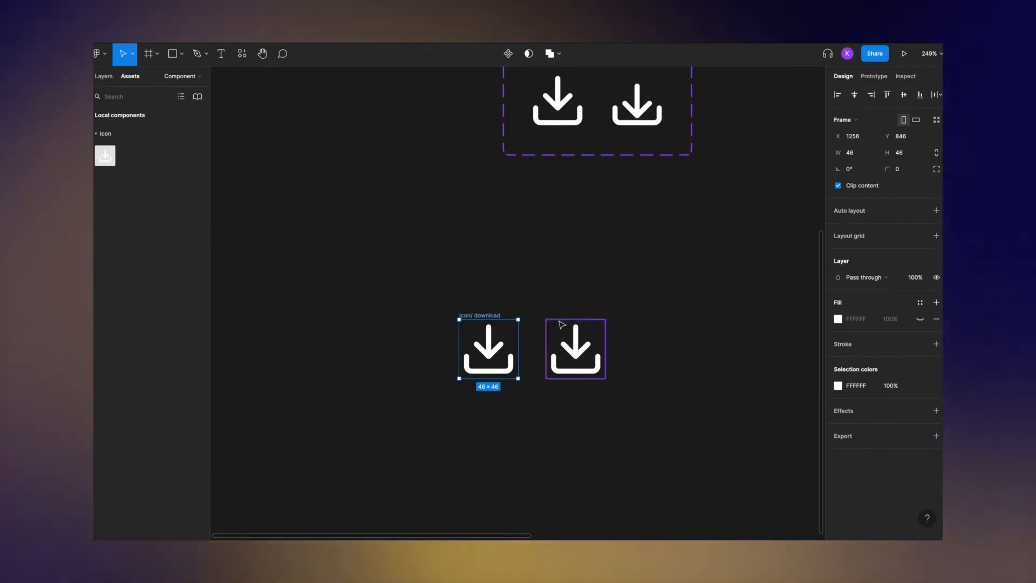
Step: Spread the icon instance and the detached icon apart, and duplicate the detached icon into the gap between them
left_click_drag(558, 323, 676, 324)
left_click_drag(485, 316, 456, 318)
key("ctrl+v")
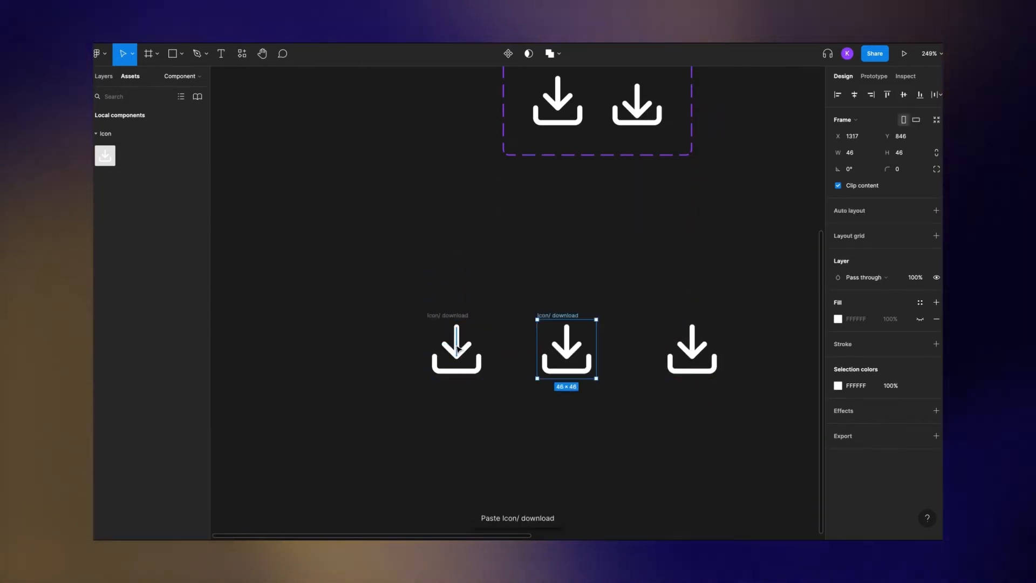
Step: Collapse the arrow vectors of the first detached icon to a tiny point and set their stroke opacity to 0%
left_click_drag(460, 367, 444, 363)
left_click(435, 350)
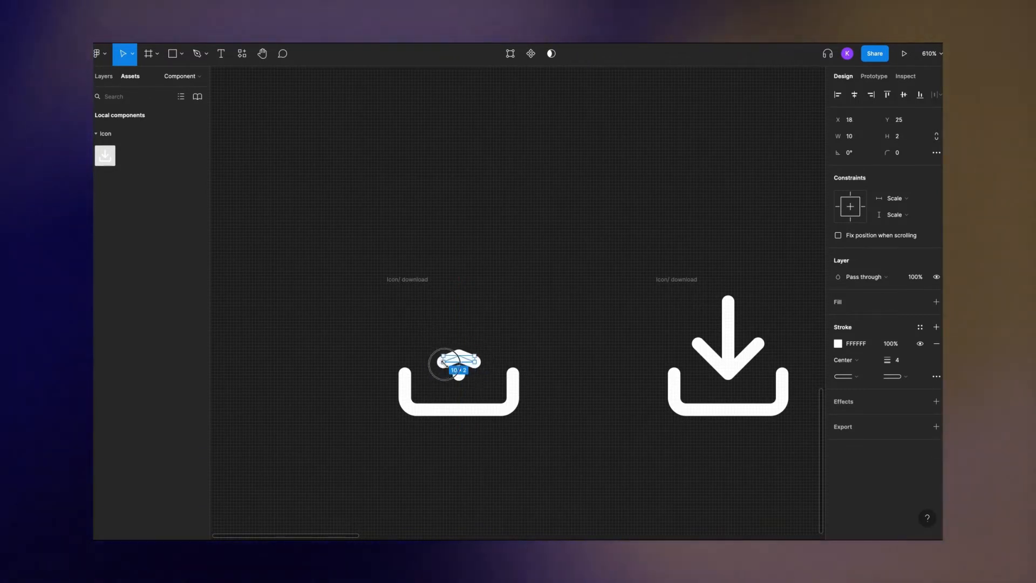
key("Down")
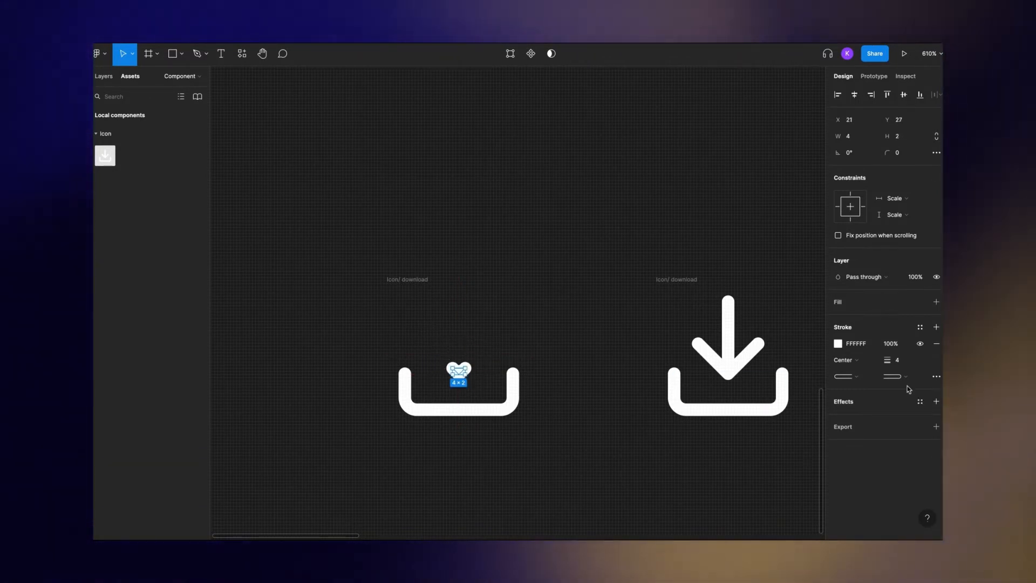
left_click(893, 344)
type("0")
key("Return")
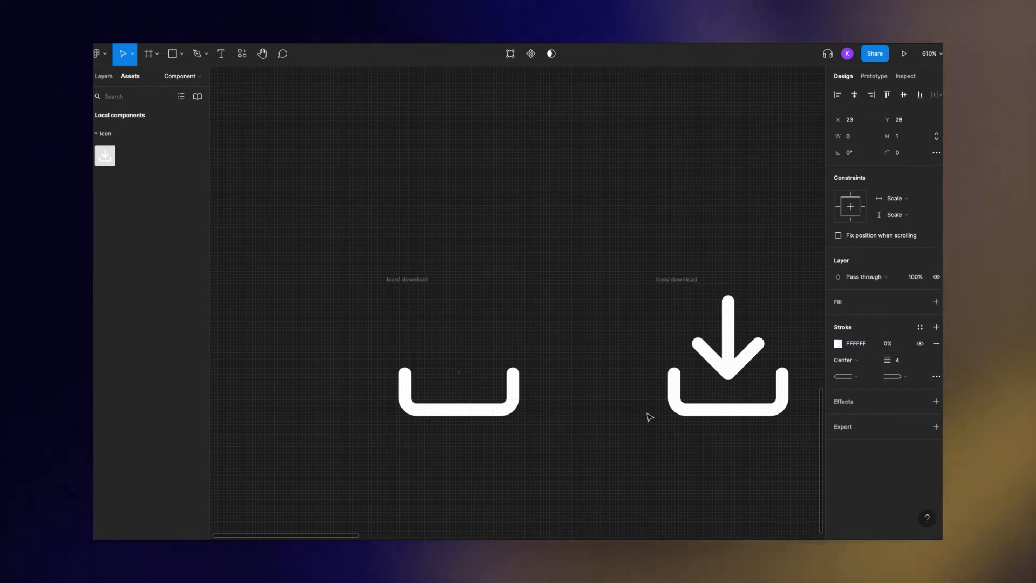
Step: Shrink the tray vector of the first detached icon to about 6 × 2 and set its stroke opacity to 0%
left_click(512, 401)
left_click_drag(513, 409, 468, 400)
left_click(892, 345)
type("0")
key("Return")
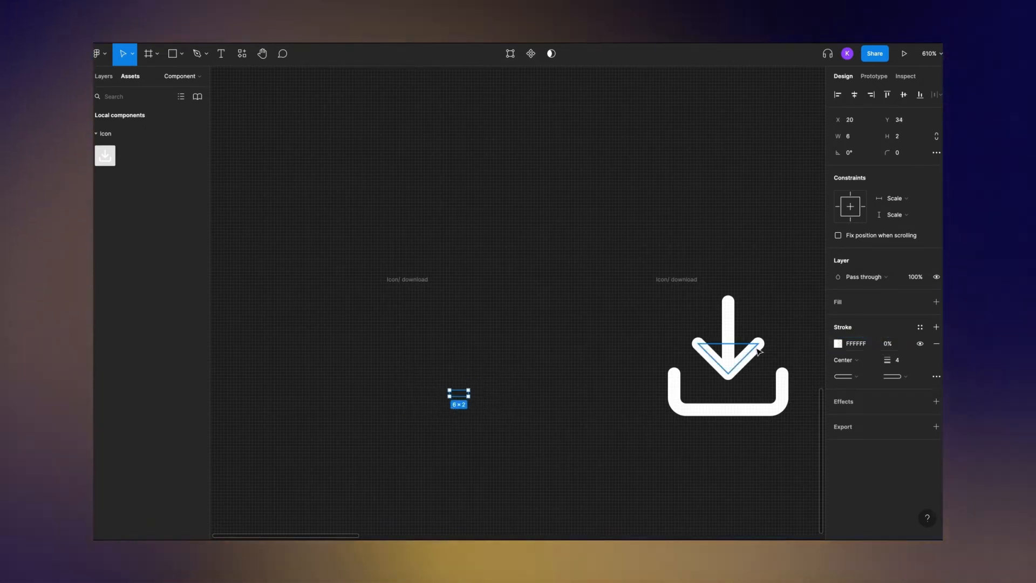
Step: Duplicate the emptied icon frame and the intact detached download icon onto the other side of the icon instance
left_click(575, 371)
scroll(573, 368, "down", 3)
left_click(654, 314)
scroll(604, 323, "right", 5)
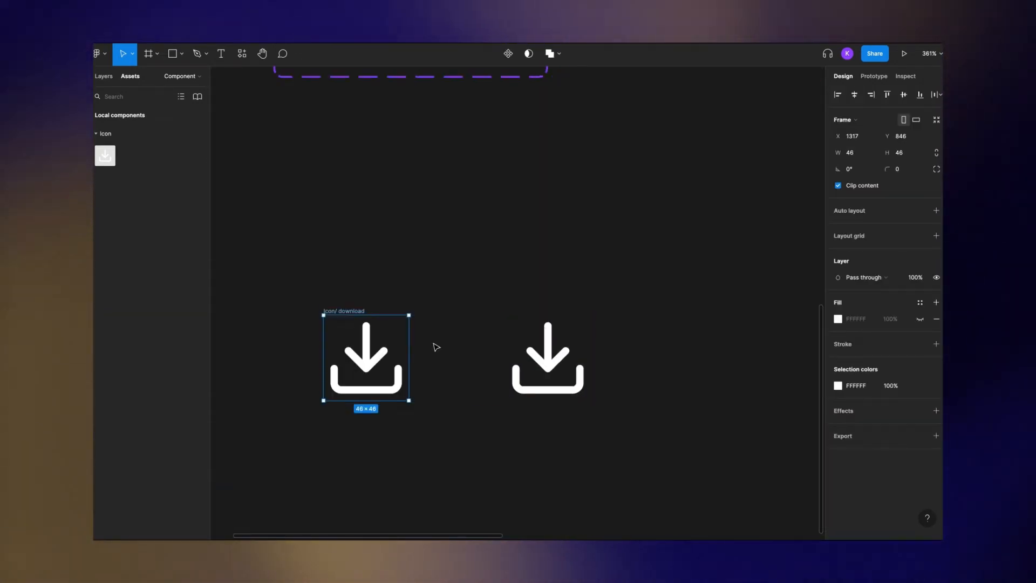
key("Delete")
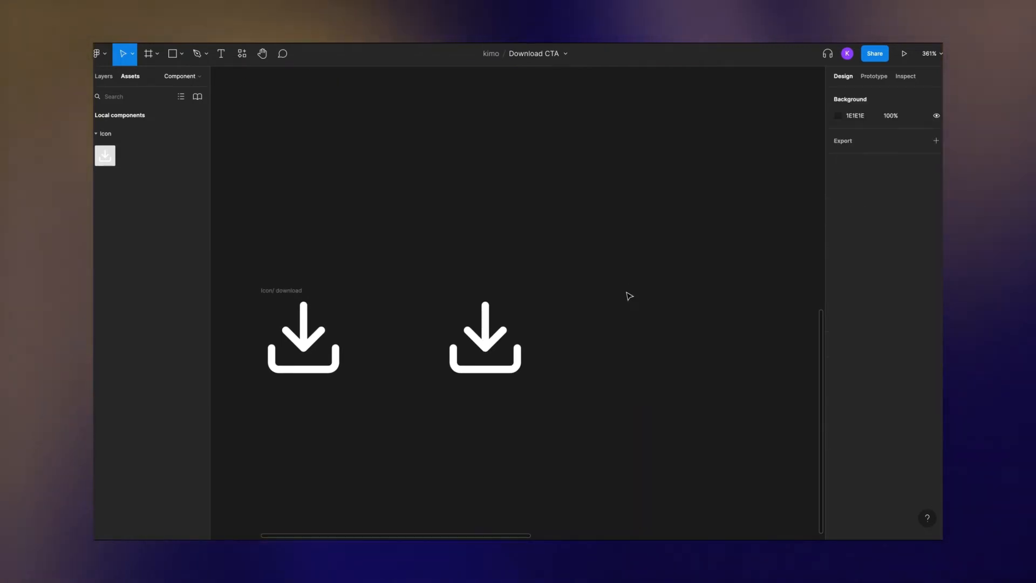
scroll(232, 287, "left", 5)
left_click(266, 301)
key("ctrl+c")
key("ctrl+v")
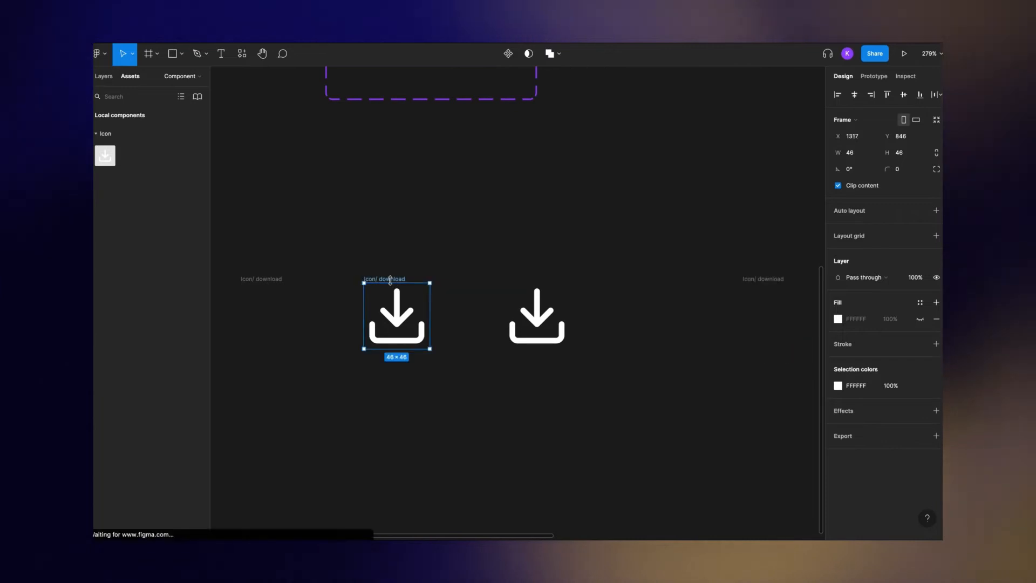
key("ctrl+c")
key("ctrl+v")
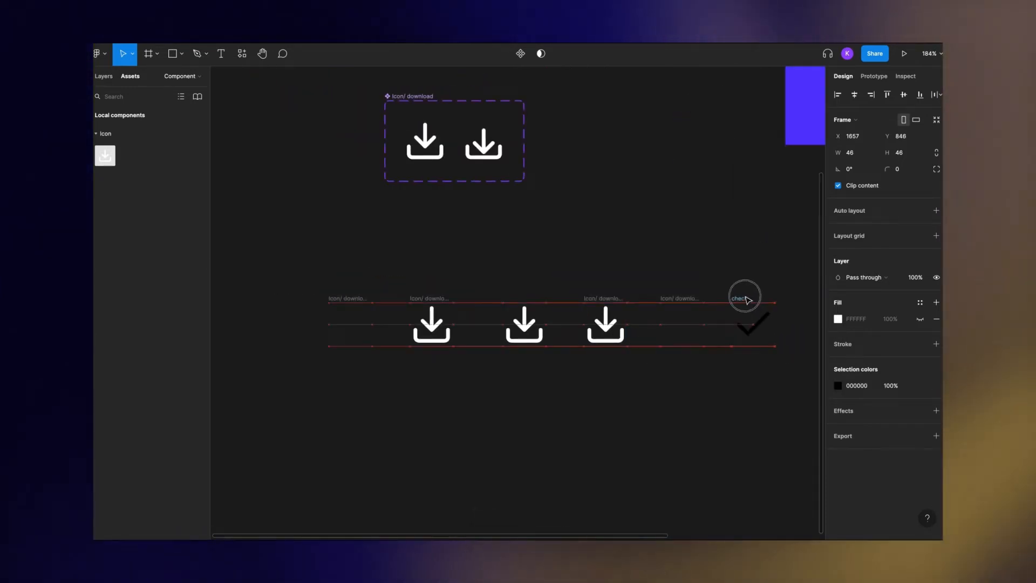
Step: Recolor the check icon to white and position it at the end of the icon row at X 1663, Y 846
left_click(838, 385)
left_click_drag(779, 395, 696, 278)
left_click(664, 234)
scroll(664, 234, "right", 3)
left_click_drag(630, 274, 637, 275)
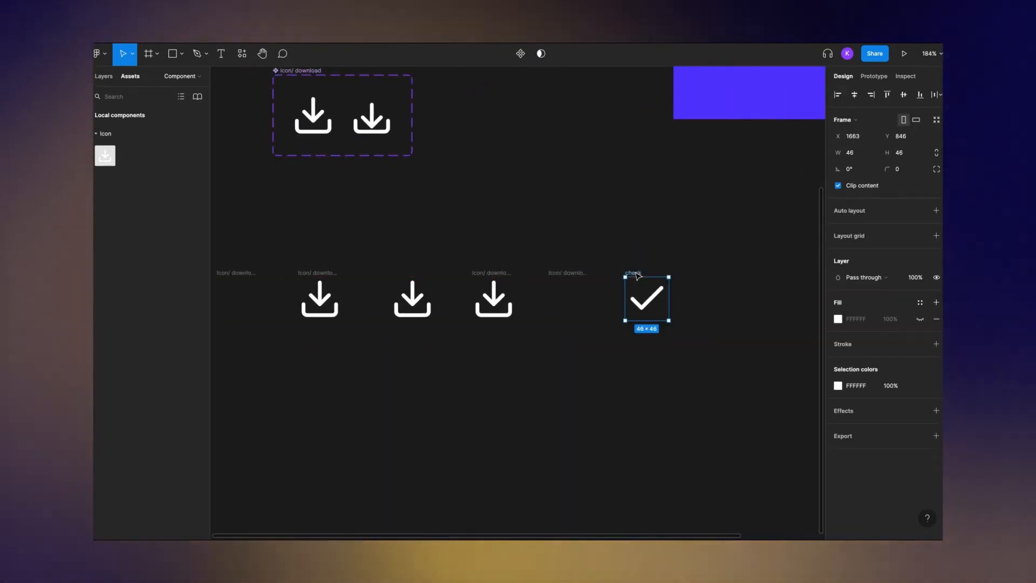
Step: Duplicate the white check icon frame for another state in the icon row
key("ctrl+c")
key("ctrl+v")
key("ctrl+v")
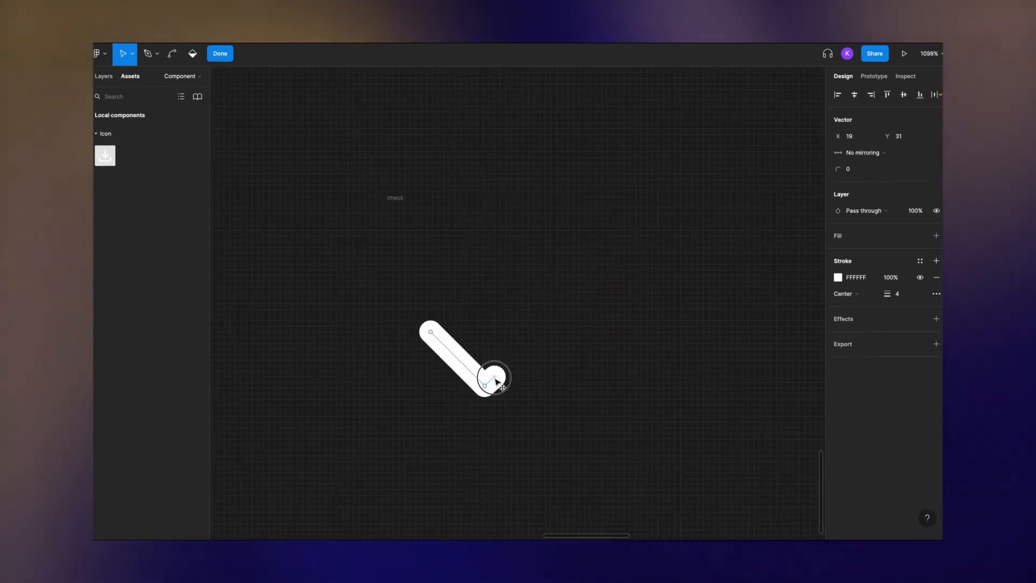
Step: Collapse the first check icon's vector to a point with 0% stroke opacity, and paste the emptied check frame after the intact check
left_click_drag(430, 331, 480, 380)
left_click(891, 277)
type("0")
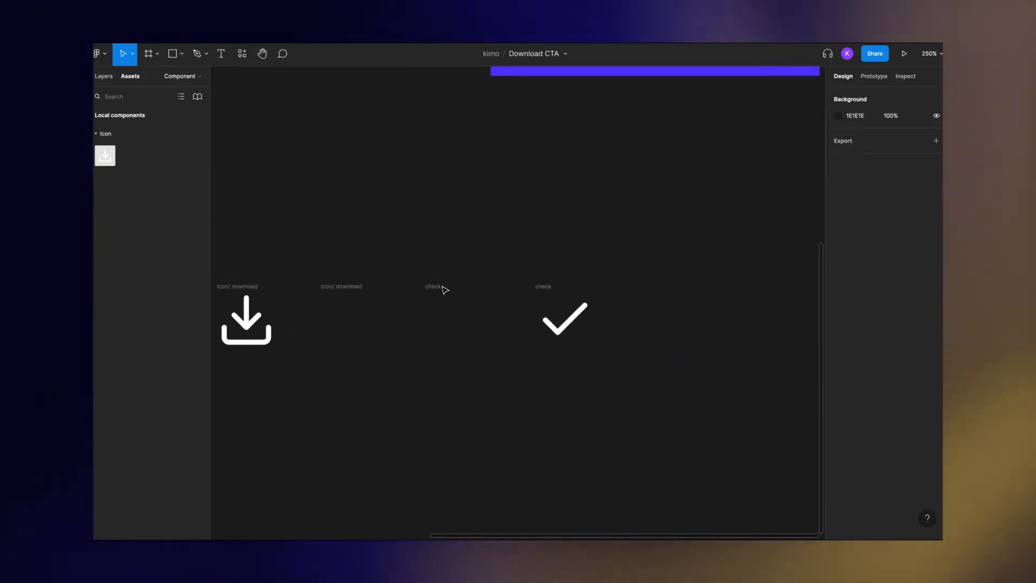
key("ctrl+v")
Step: Combine the whole row of download and check icon frames into one component set
scroll(647, 292, "down", 5)
left_click_drag(358, 266, 724, 363)
left_click(516, 54)
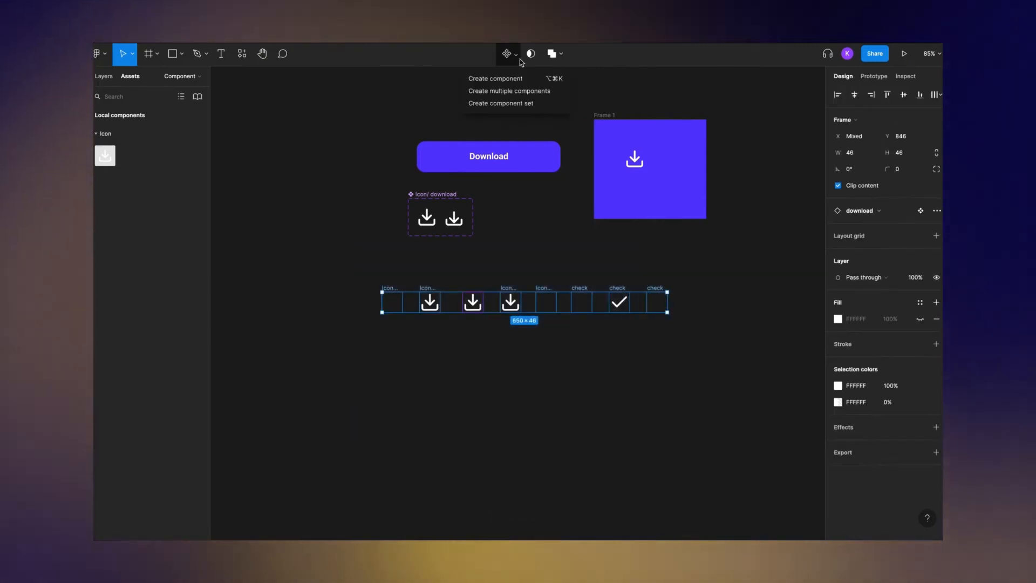
left_click(501, 103)
Step: Number the Property 2 values of the first four variants 1, 2, 3 and 4 in row order
left_click(392, 303)
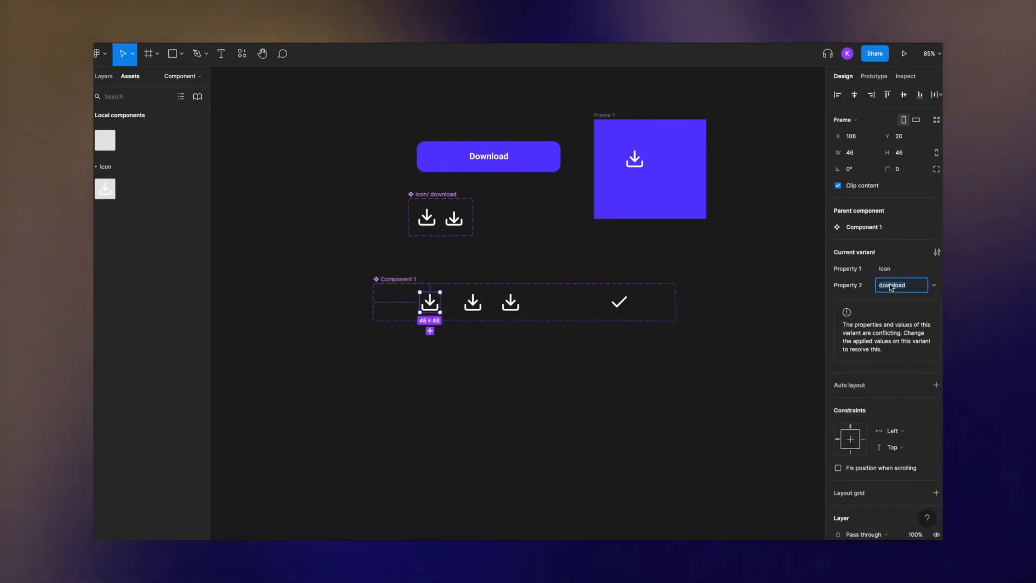
type("2")
left_click(469, 304)
left_click(891, 287)
type("3")
left_click(510, 302)
left_click(891, 286)
type("4")
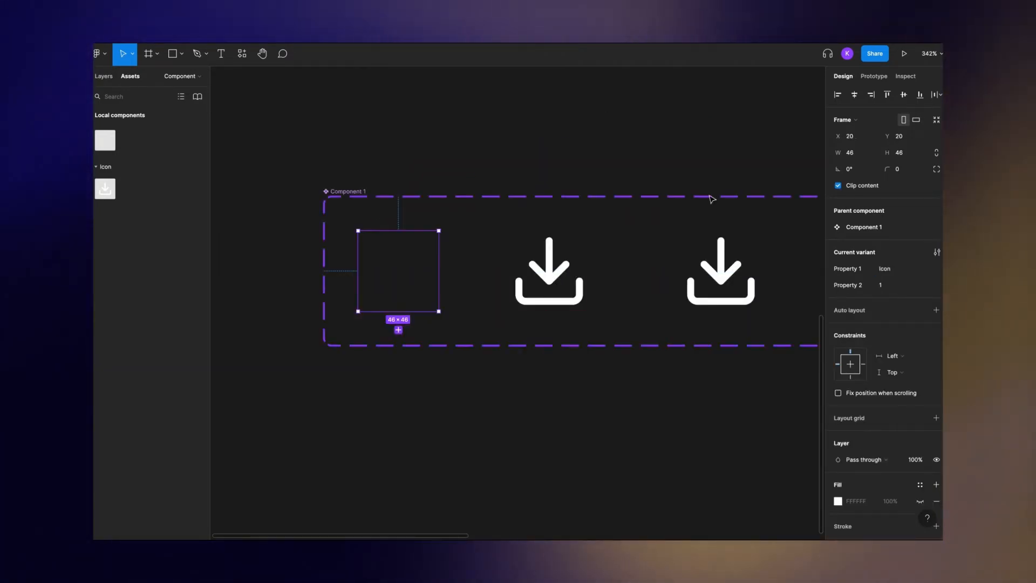
Step: Link variant 1 to variant 2 with an After delay interaction of 0, using Smart animate, Ease out, 500 ms
left_click(874, 76)
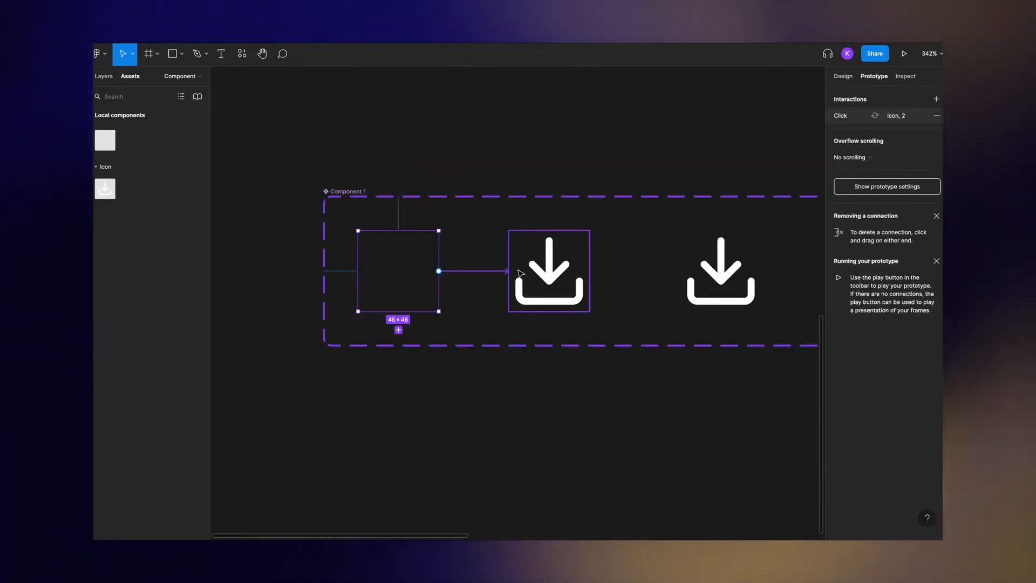
left_click(720, 143)
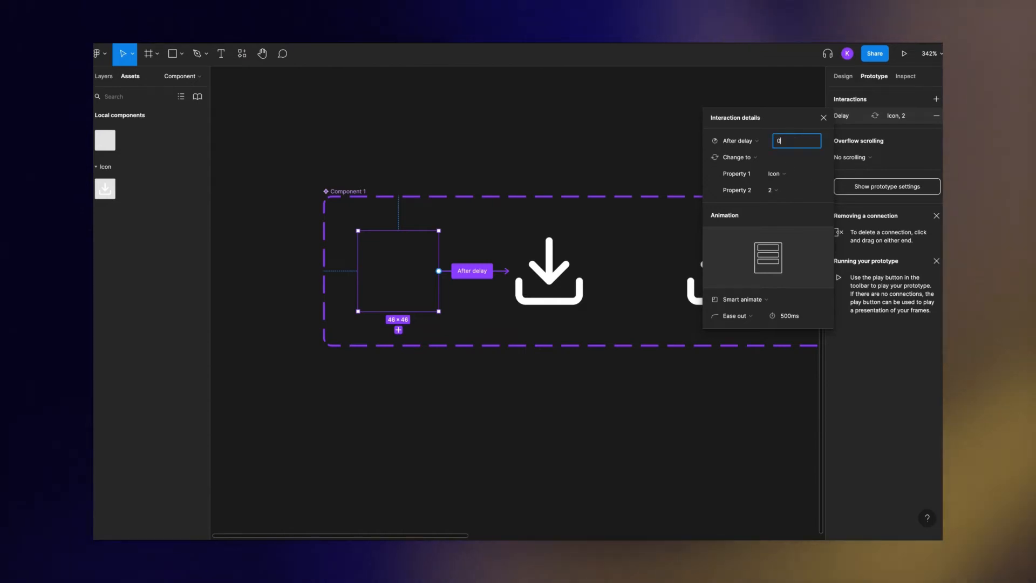
Step: Link variant 2 to variant 3 with a 1 ms After delay trigger and a 1 ms Smart animate transition
scroll(645, 300, "right", 3)
left_click(474, 281)
left_click_drag(477, 275, 608, 276)
left_click(750, 141)
left_click(736, 269)
left_click(785, 141)
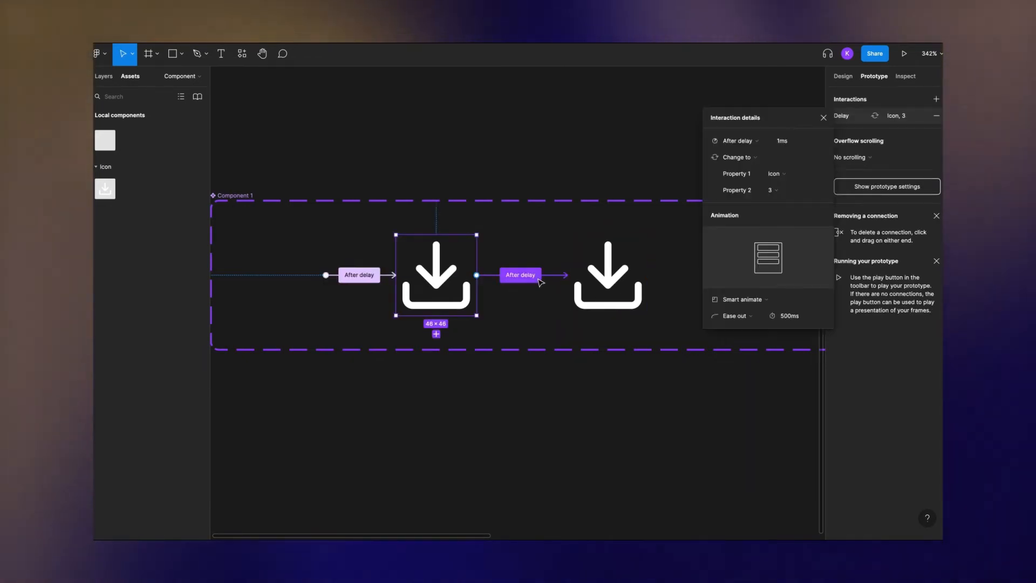
left_click(789, 315)
type("1")
key("Return")
Step: Link variant 3 to variant 4 with an After delay trigger of 3000 ms
scroll(479, 294, "right", 3)
scroll(479, 294, "right", 1)
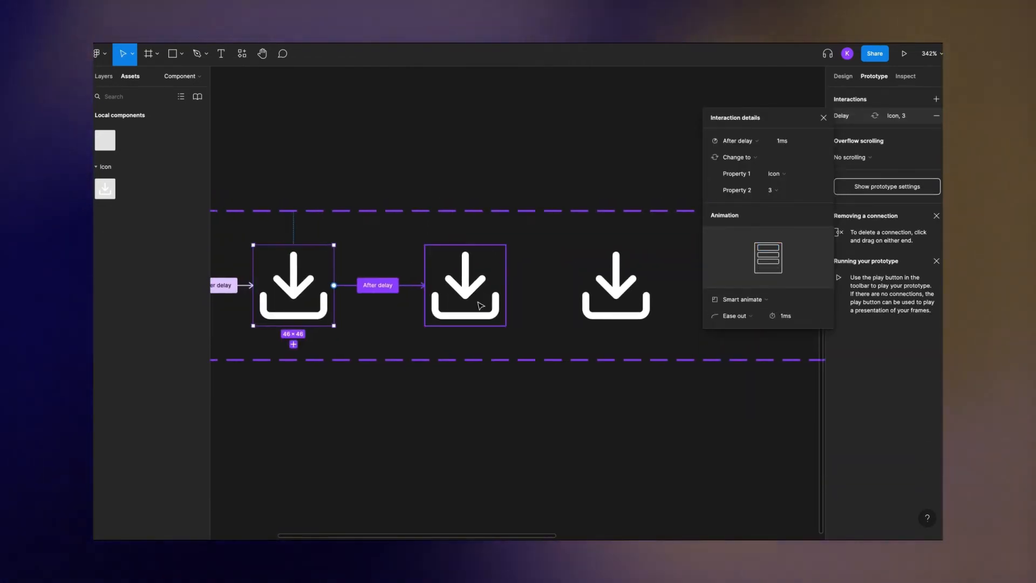
left_click(486, 291)
left_click_drag(585, 292, 599, 286)
left_click(750, 140)
left_click(736, 267)
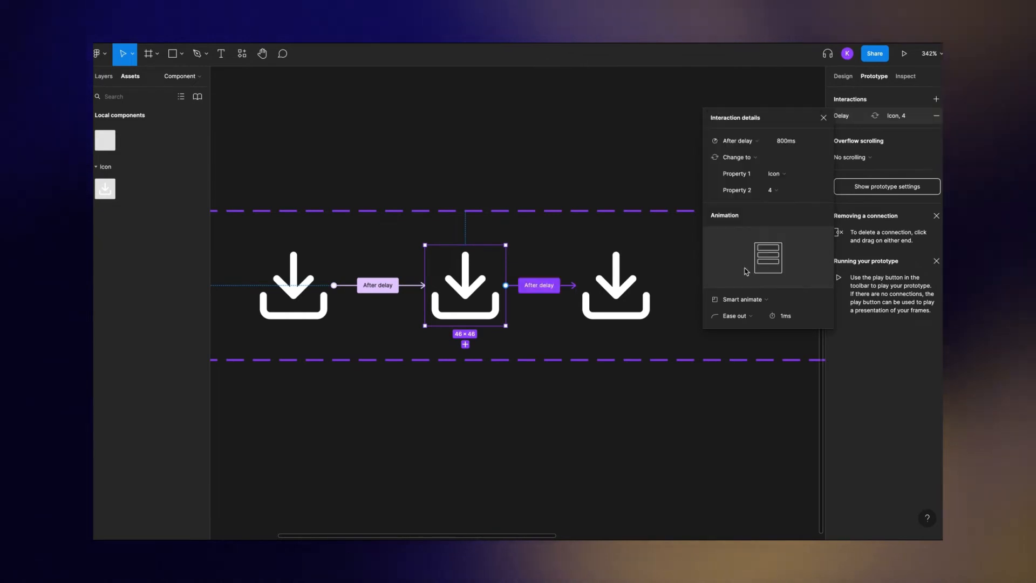
left_click(785, 142)
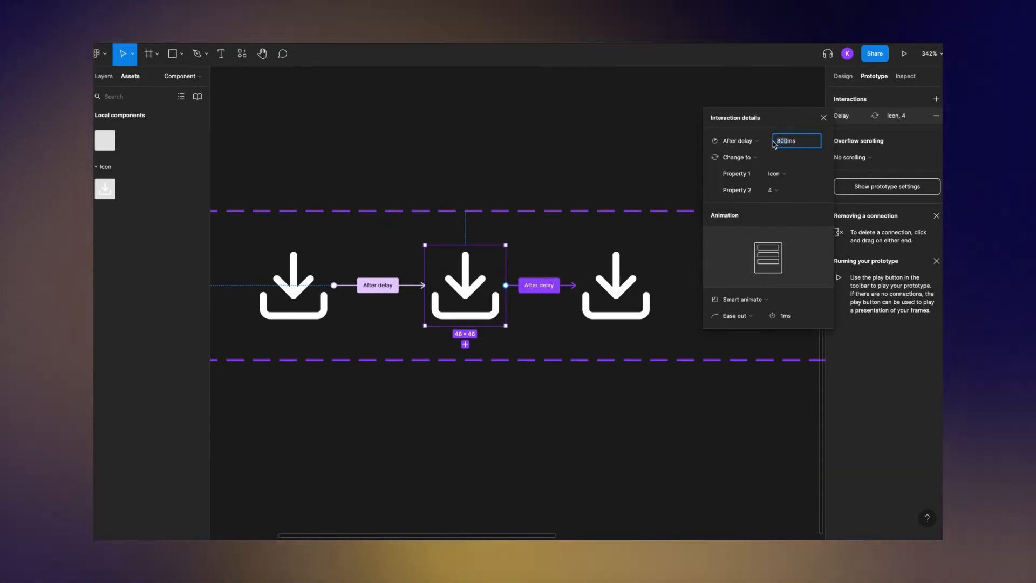
type("3000")
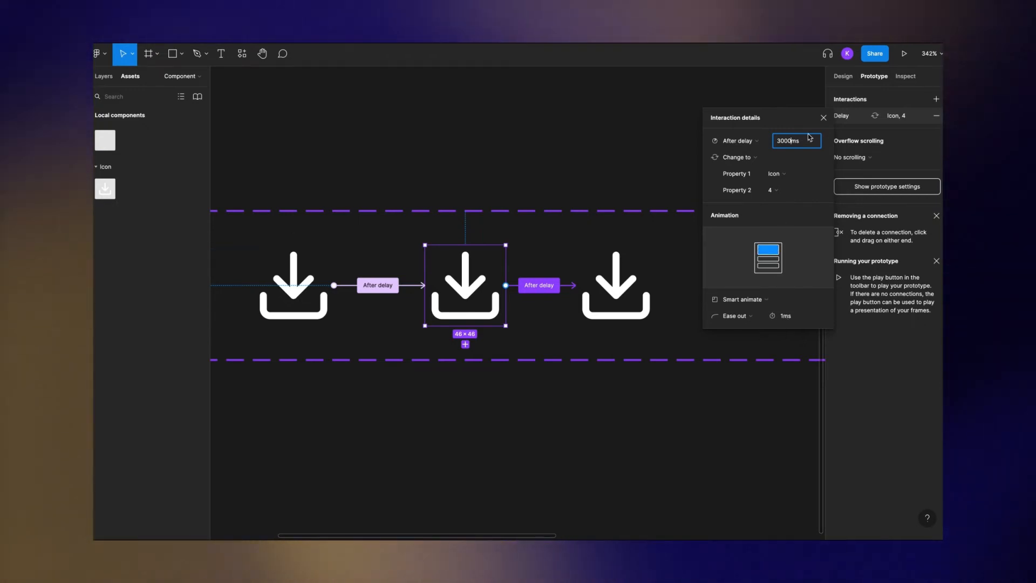
key("Escape")
Step: Link variant 4 to the empty variant 5 with an After delay trigger of 1 ms
scroll(605, 305, "right", 3)
left_click_drag(597, 276, 599, 274)
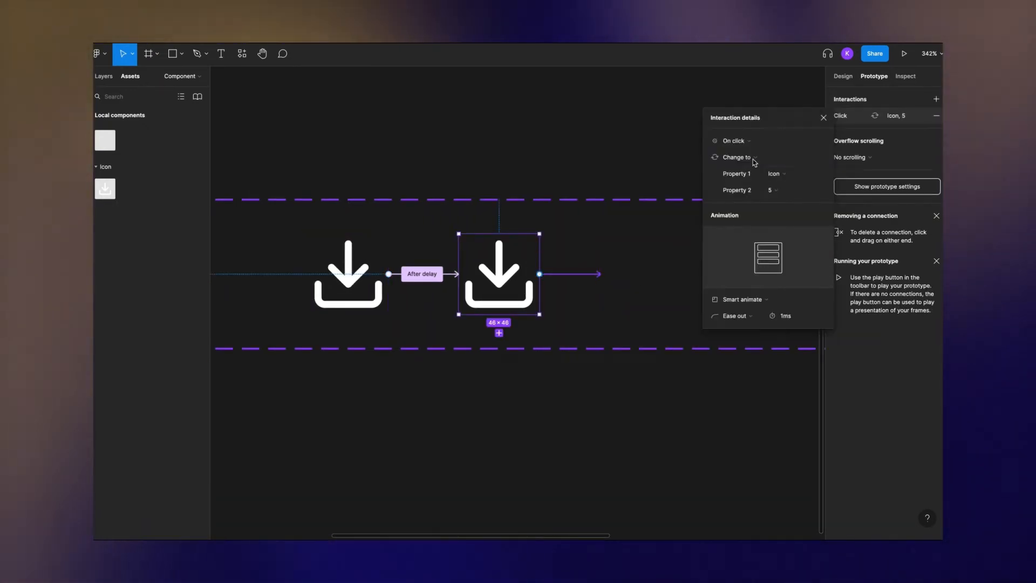
left_click(738, 140)
left_click(738, 269)
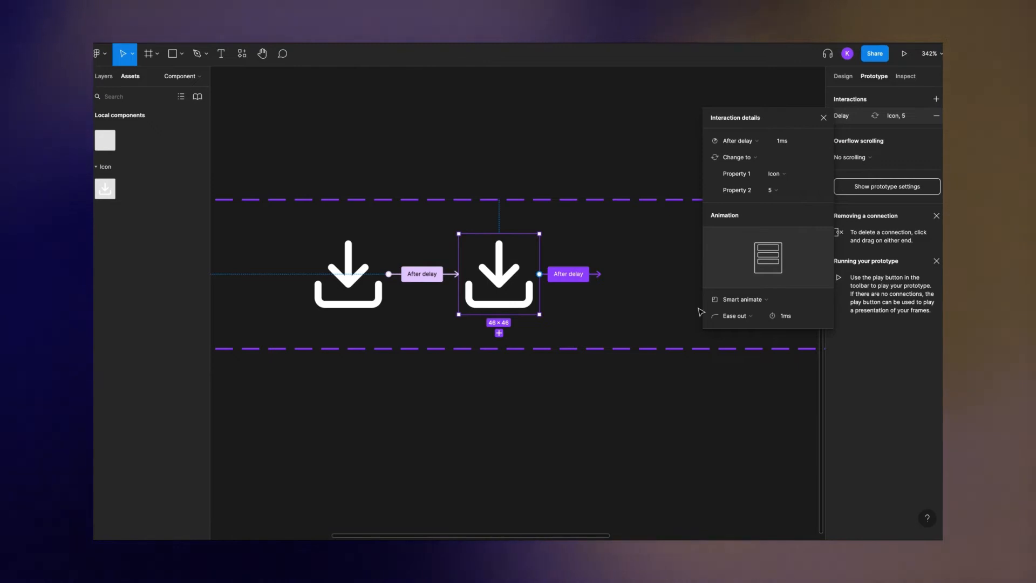
Step: Link variant 5 to check variant 6 with a 1 ms After delay trigger and the Instant animation
scroll(624, 370, "right", 3)
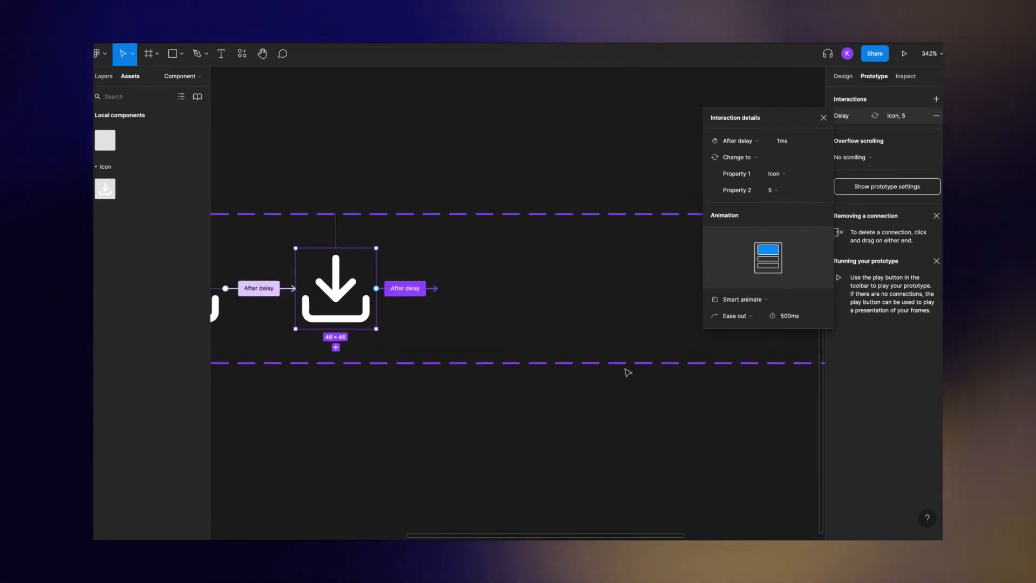
left_click(497, 294)
left_click_drag(519, 288, 610, 289)
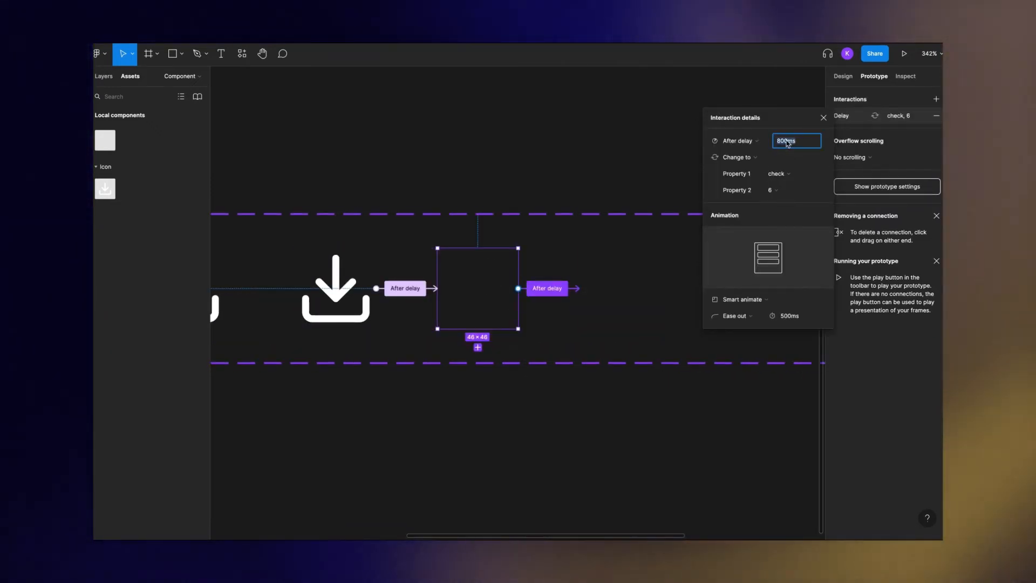
type("1")
key("Return")
left_click(756, 299)
left_click(741, 275)
Step: Link the empty check variant 6 to check variant 7 with an After delay trigger
left_click(620, 287)
scroll(621, 284, "right", 3)
left_click_drag(558, 278, 637, 280)
left_click(741, 141)
left_click(744, 269)
scroll(746, 270, "right", 3)
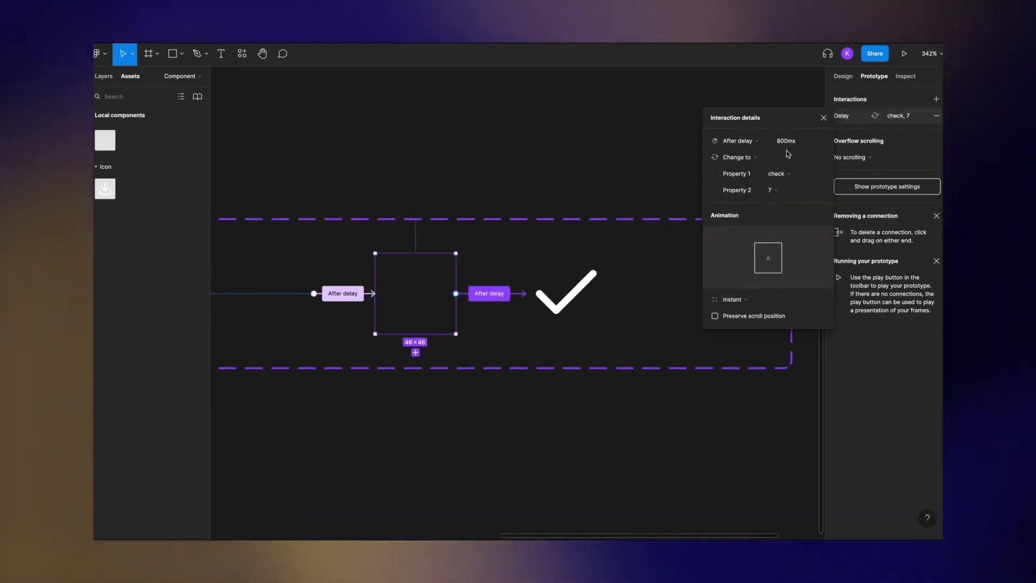
Step: Link check variant 7 to the empty variant 8 with an After delay trigger, using Smart animate
scroll(693, 347, "right", 3)
left_click(479, 300)
left_click_drag(495, 300, 565, 300)
left_click(756, 141)
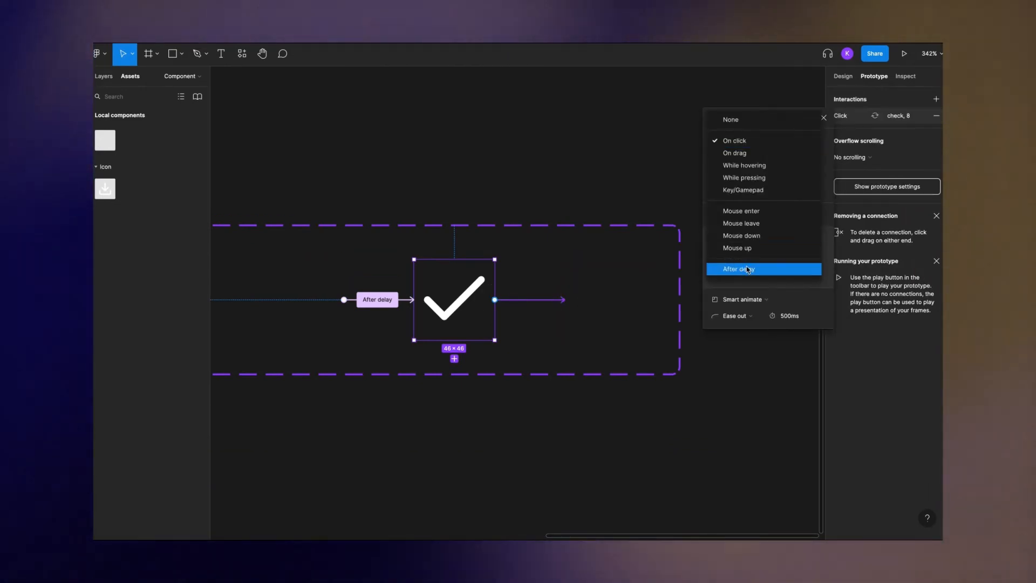
left_click(739, 268)
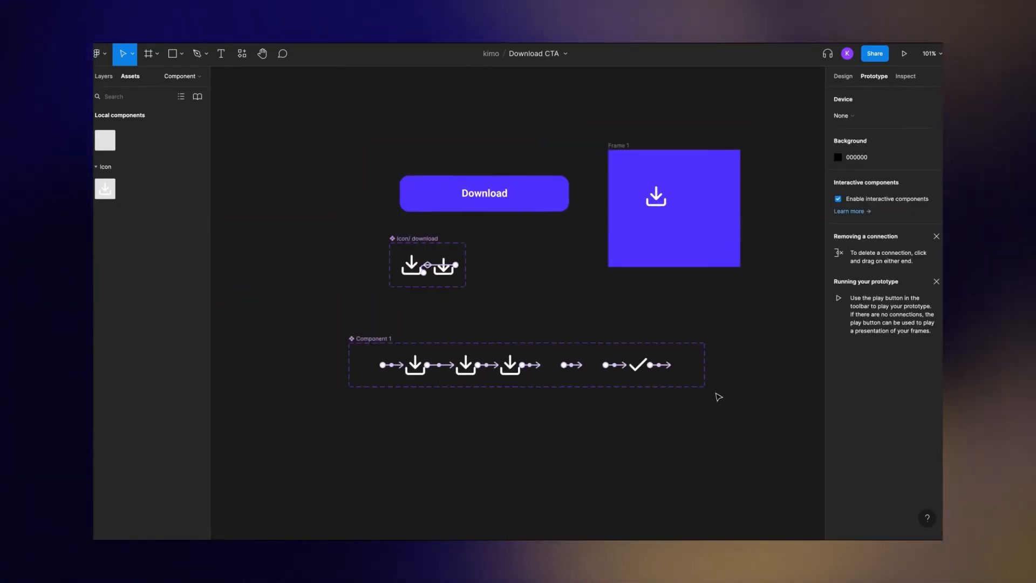
Step: Replace the download icon in Frame 1 with an instance of Component 1 and run the prototype preview
left_click(659, 200)
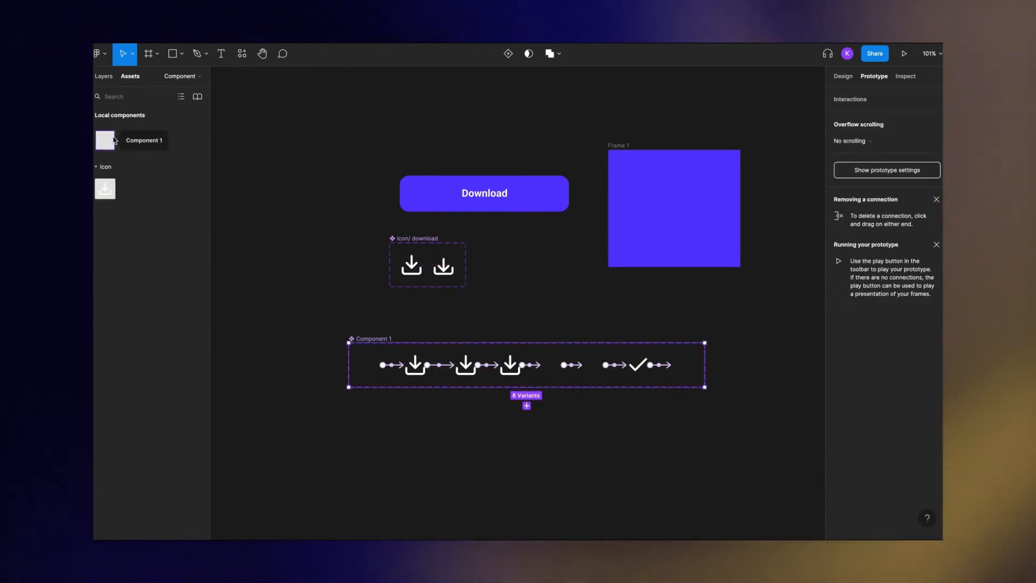
left_click_drag(115, 140, 669, 183)
left_click(905, 53)
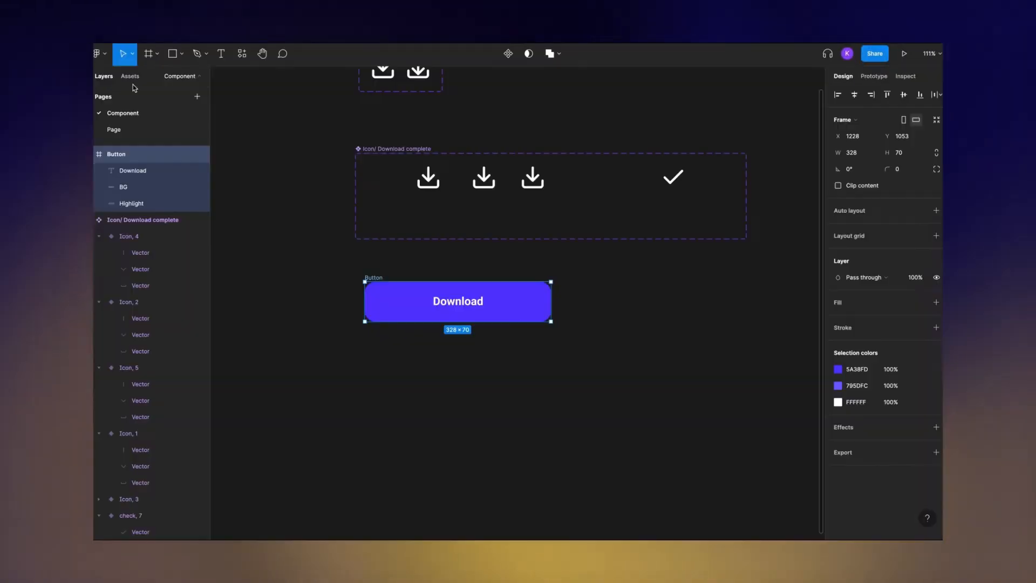
Step: Place an instance of the Icon/ Download complete component inside the Button frame beside the Download text
left_click(131, 76)
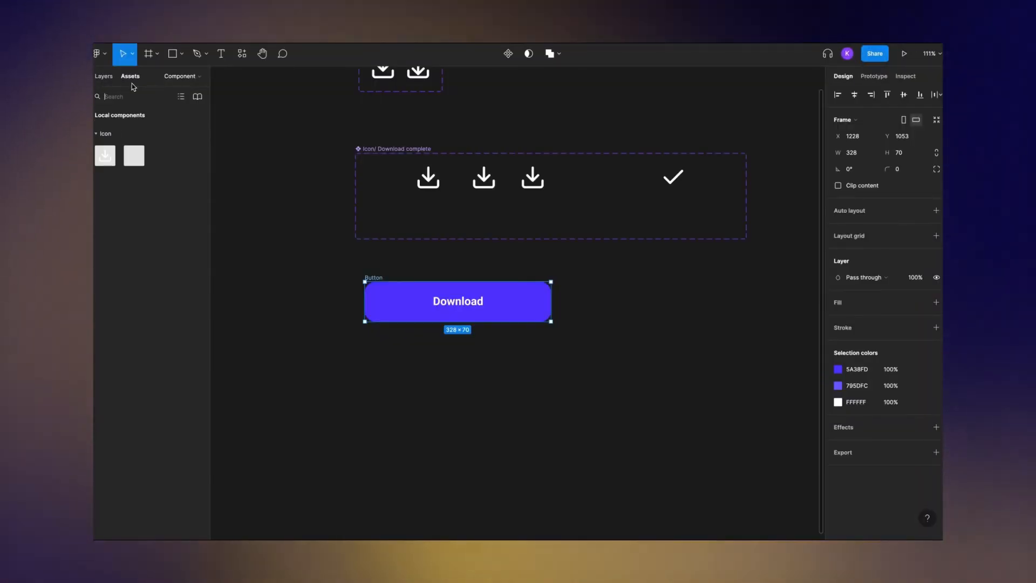
key("Escape")
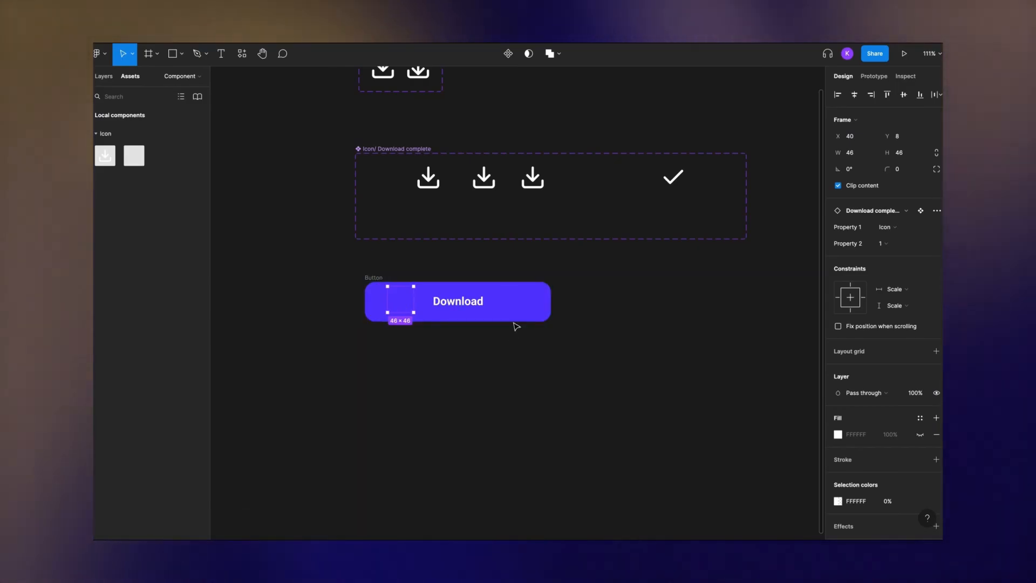
left_click(523, 311)
Step: Center the Icon/ Download complete instance horizontally in the button at X 141 and move it down to Y 12
left_click(104, 76)
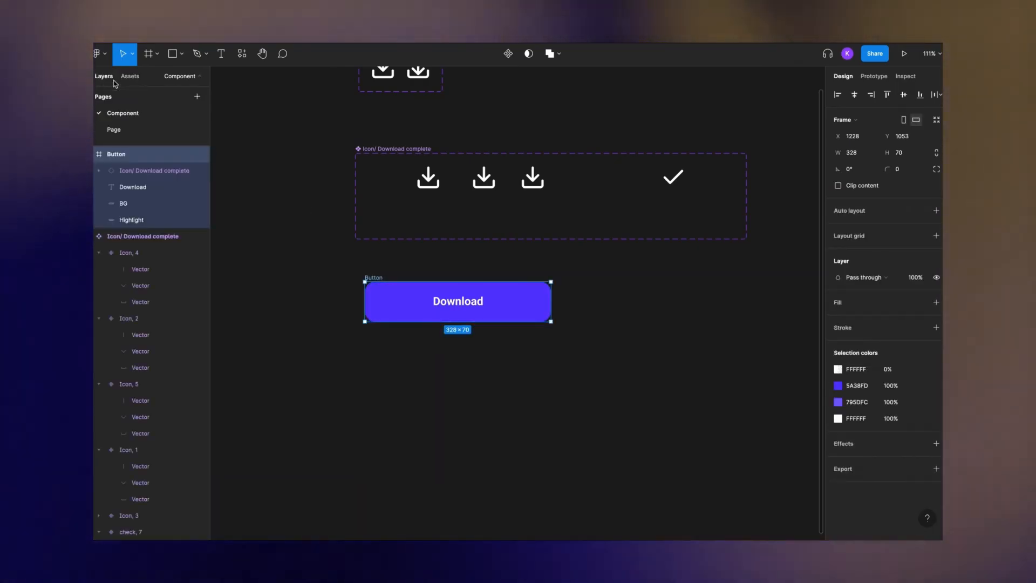
left_click(142, 171)
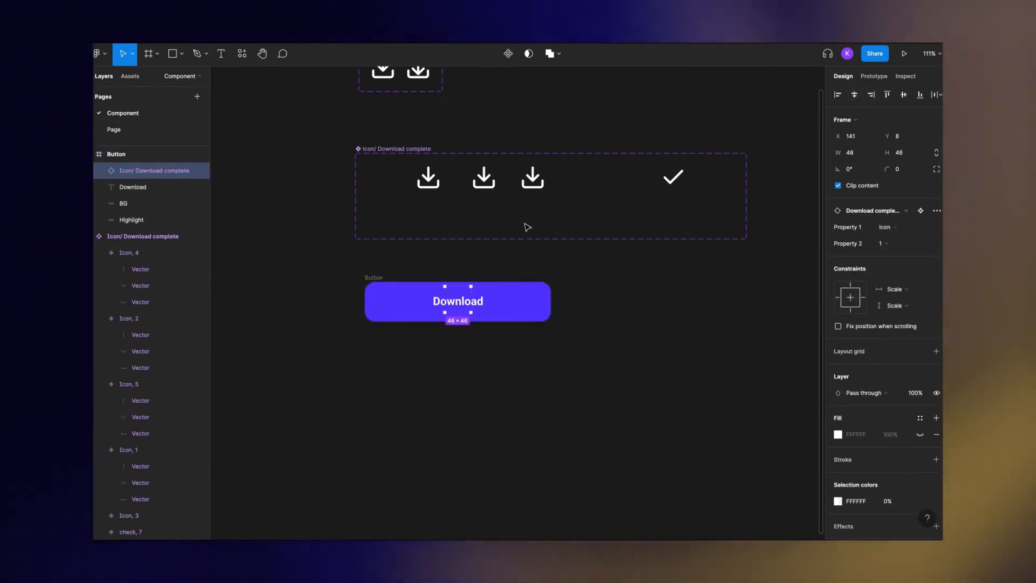
key("Down")
key("Down")
key("Down")
key("Down")
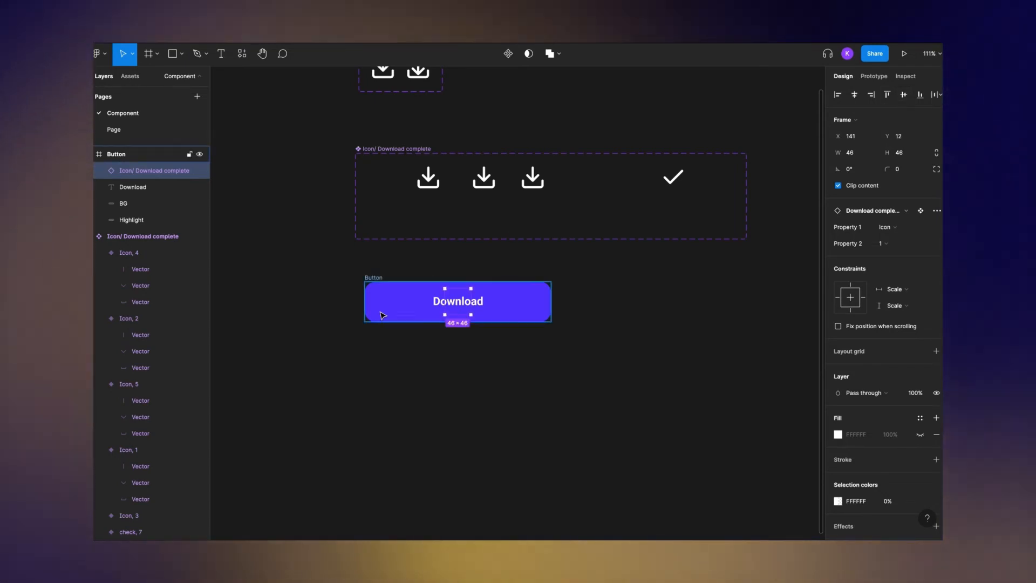
Step: Stretch the Button frame's height to test how its contents resize, and revert the change
scroll(468, 329, "up", 5)
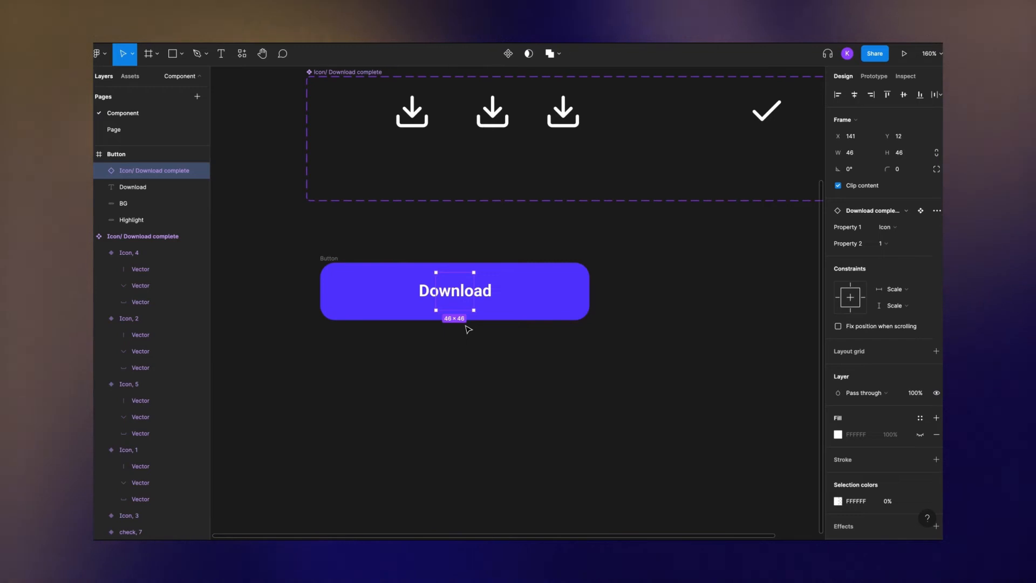
left_click(513, 284)
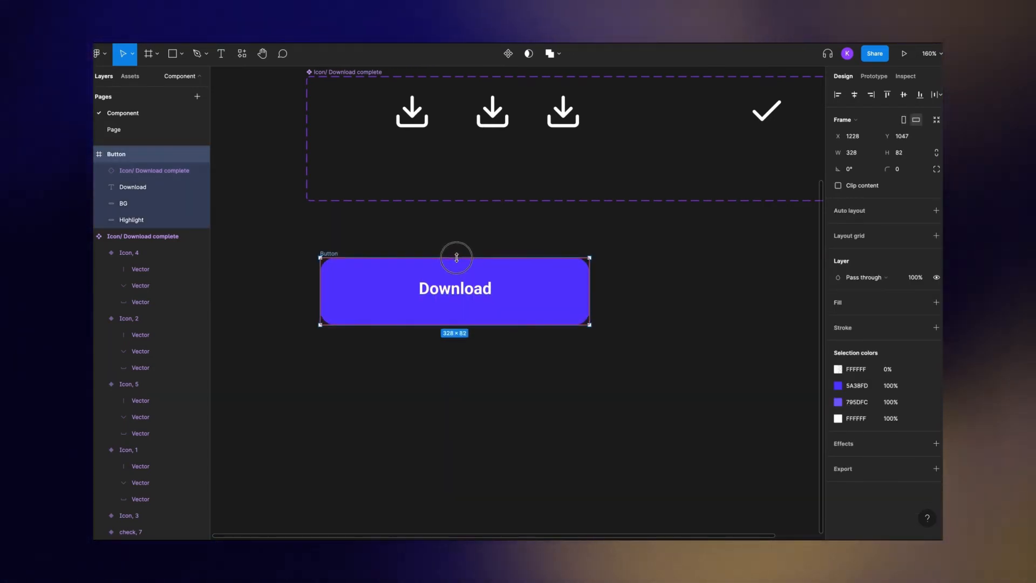
left_click_drag(456, 258, 457, 254)
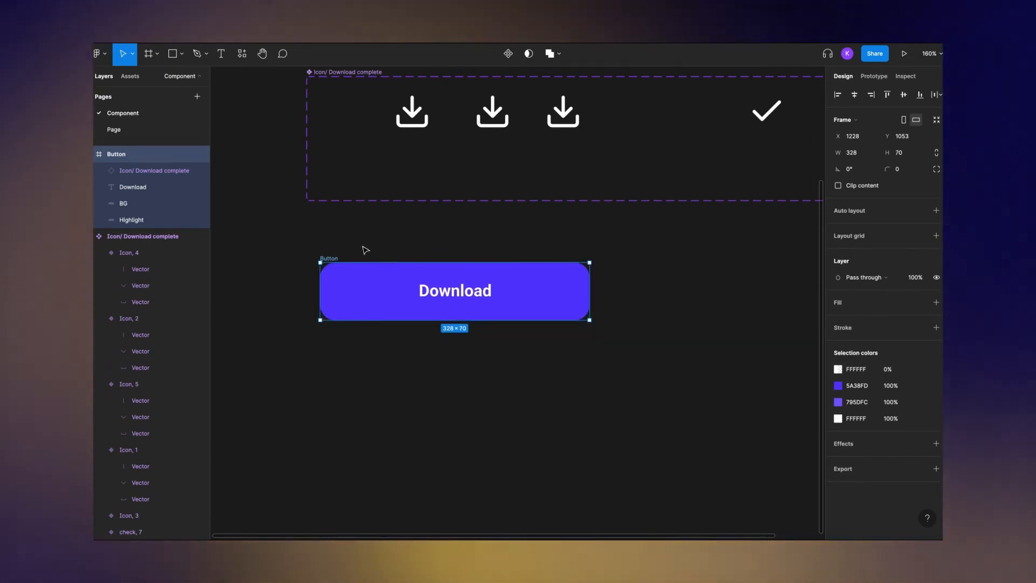
Step: Set the vertical constraint of the button's Download text to Center
left_click(431, 292)
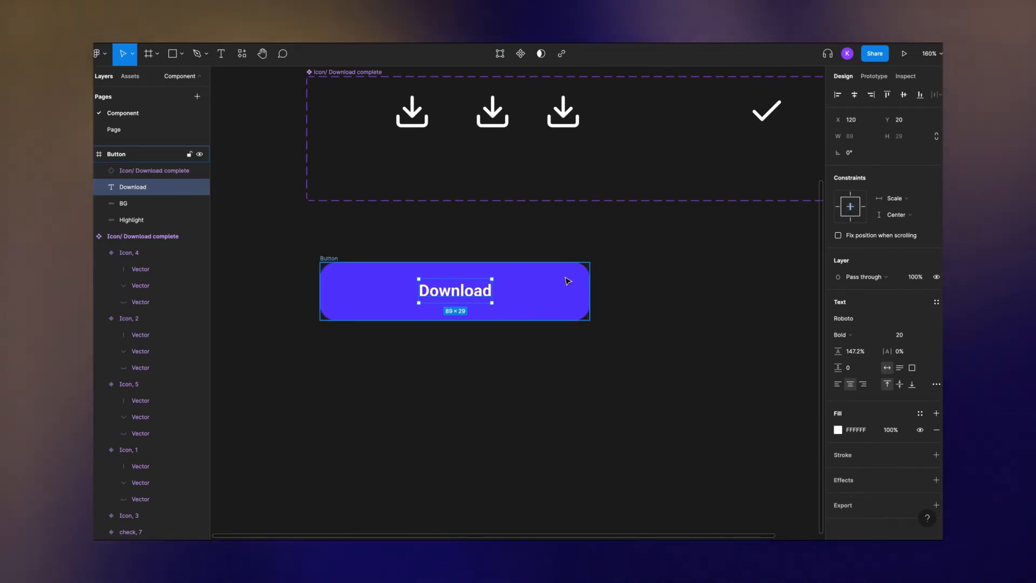
key("Escape")
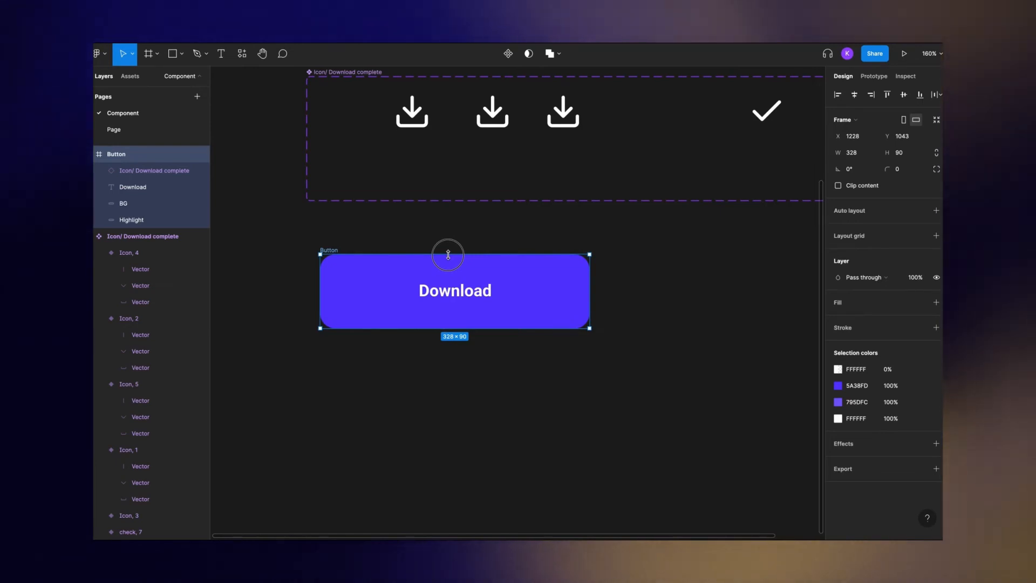
Step: Stretch the Button frame to about 328 × 88 to test the text constraint, and undo the stretch
left_click_drag(448, 255, 448, 256)
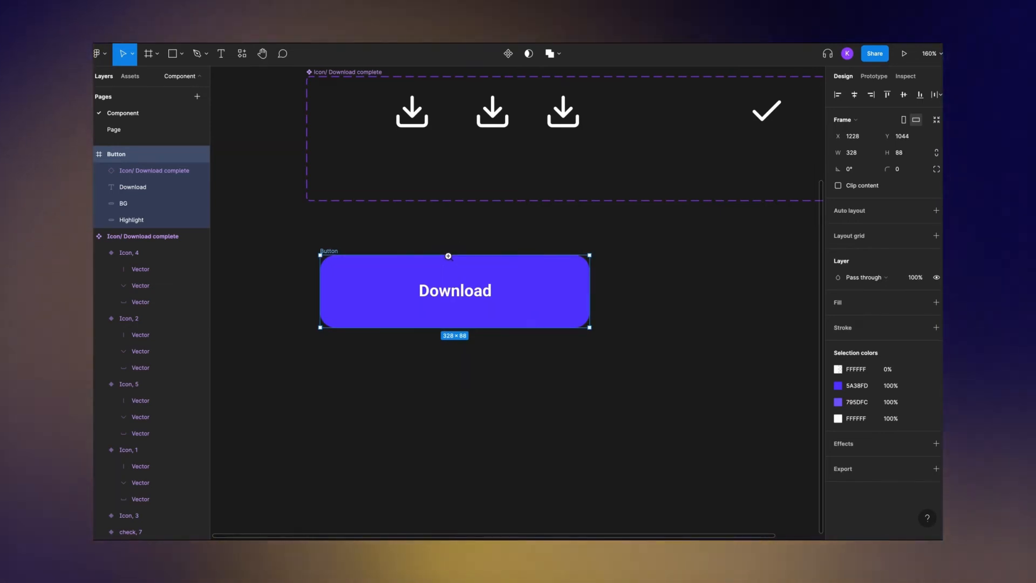
scroll(394, 338, "up", 3)
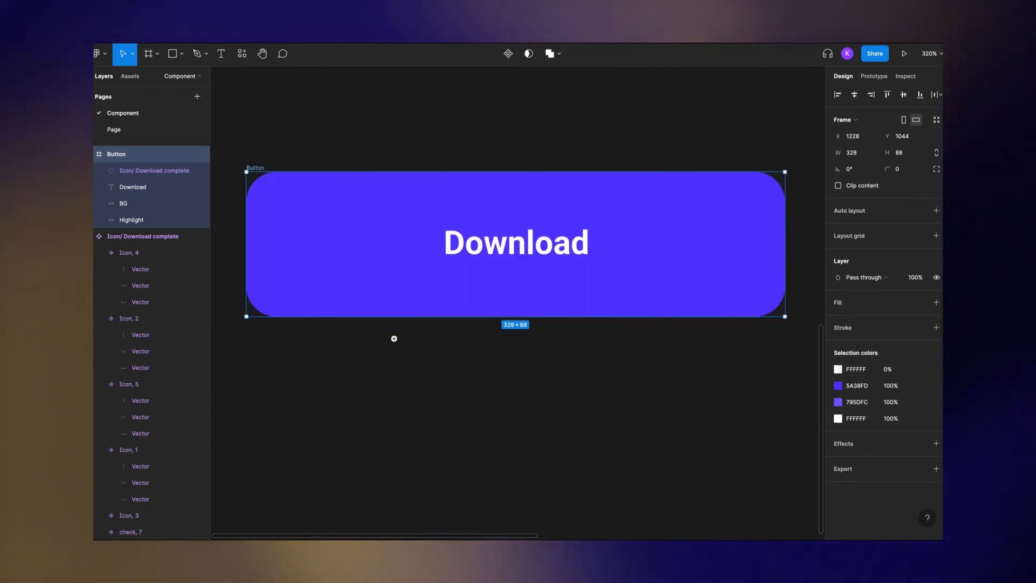
scroll(394, 339, "down", 2)
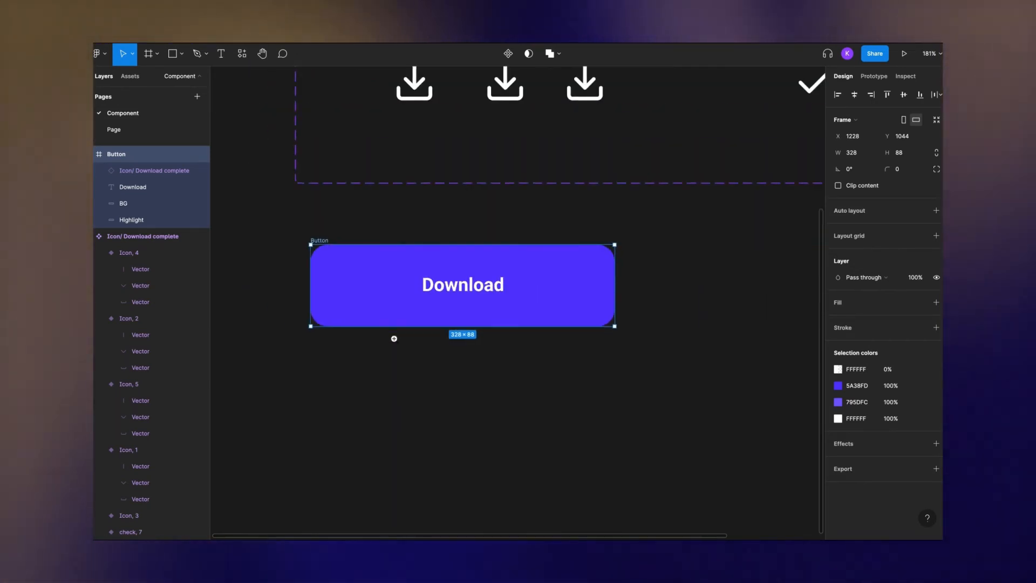
left_click(126, 59)
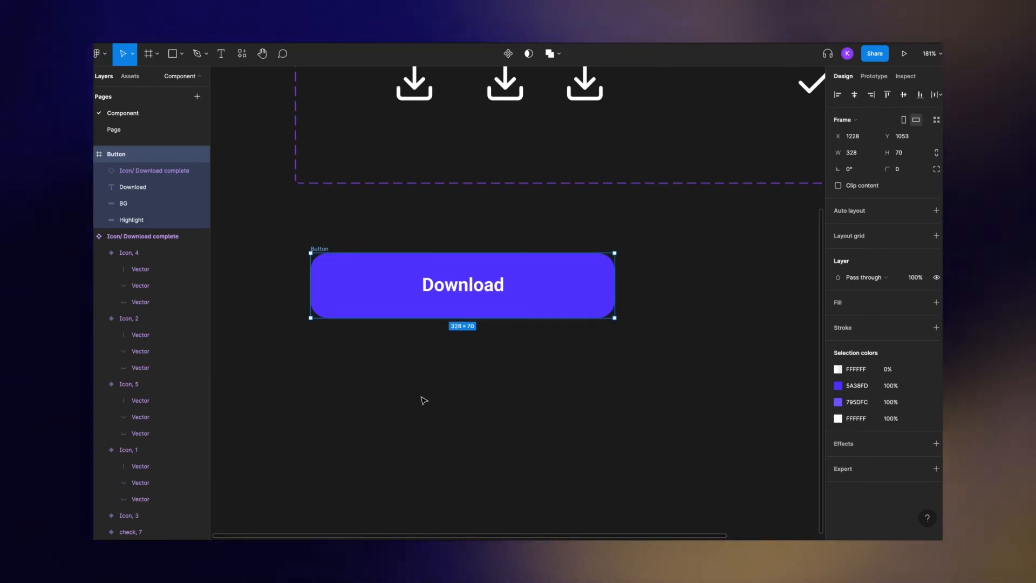
Step: Move the Icon/ Download complete layer below BG and above Highlight in the Button frame's layer order
left_click(151, 171)
left_click_drag(144, 177, 141, 207)
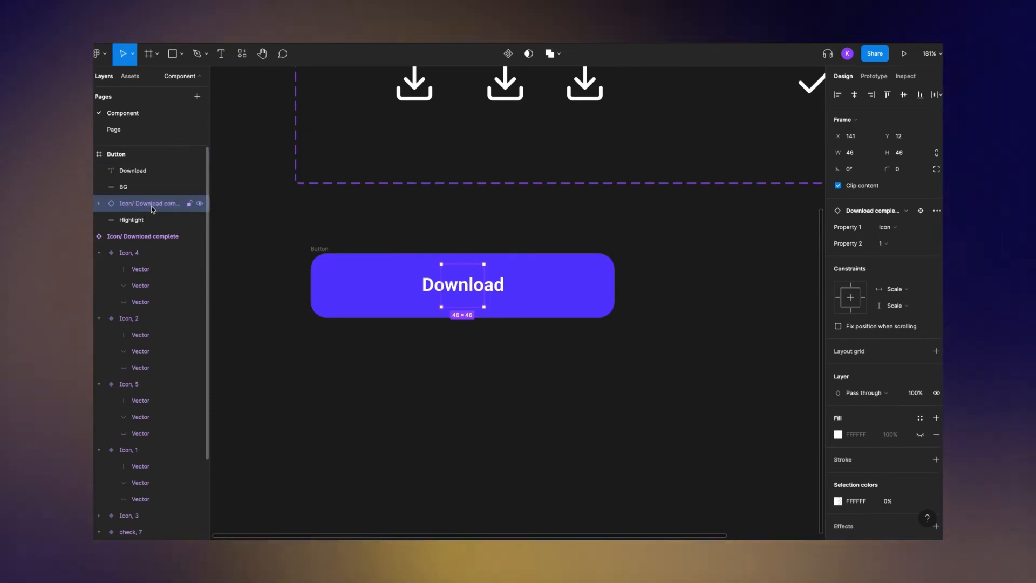
Step: Turn the whole Button frame into a component and add a second variant below the default one
left_click(147, 187)
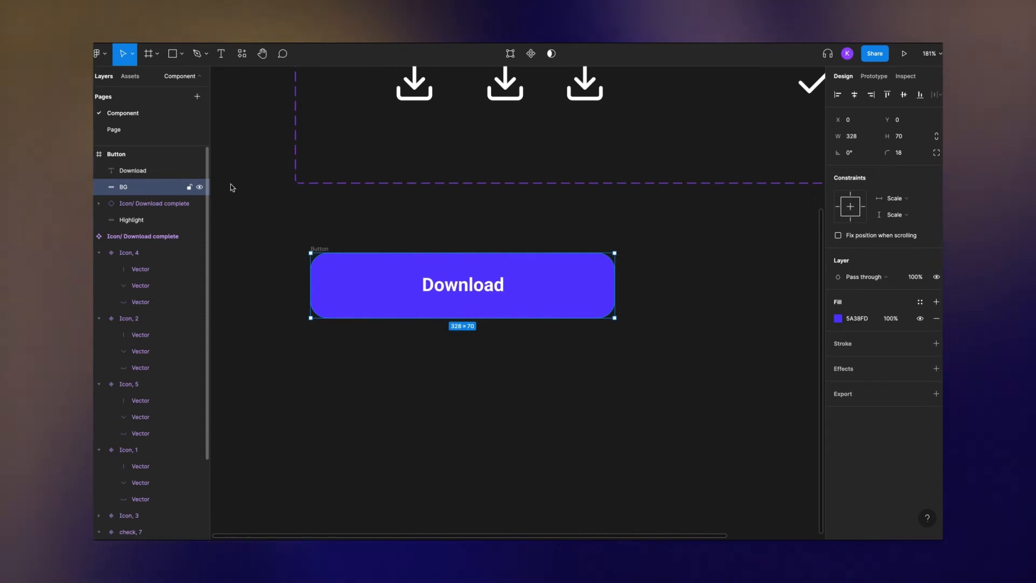
left_click(320, 197)
left_click_drag(329, 230, 696, 341)
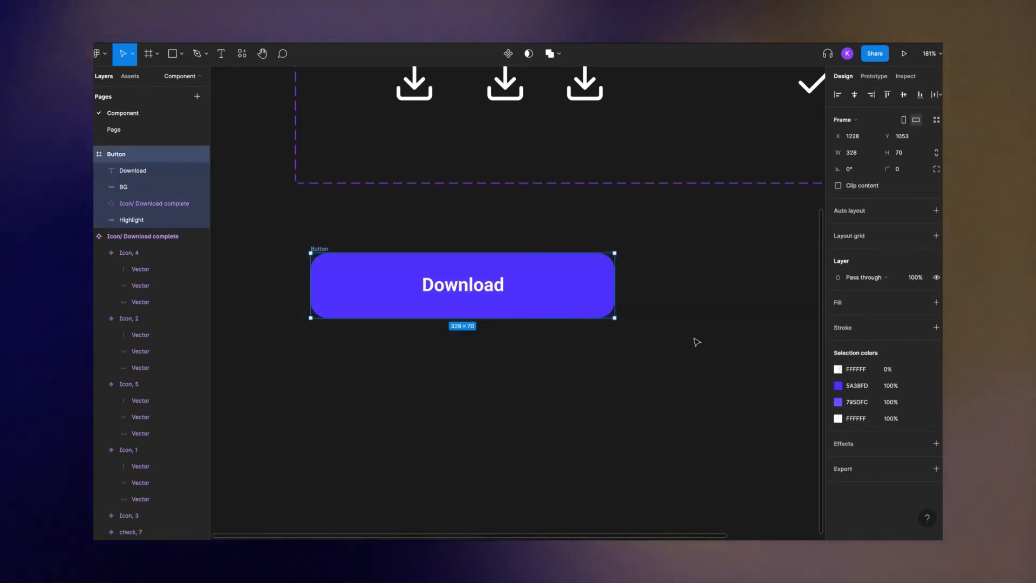
left_click(508, 54)
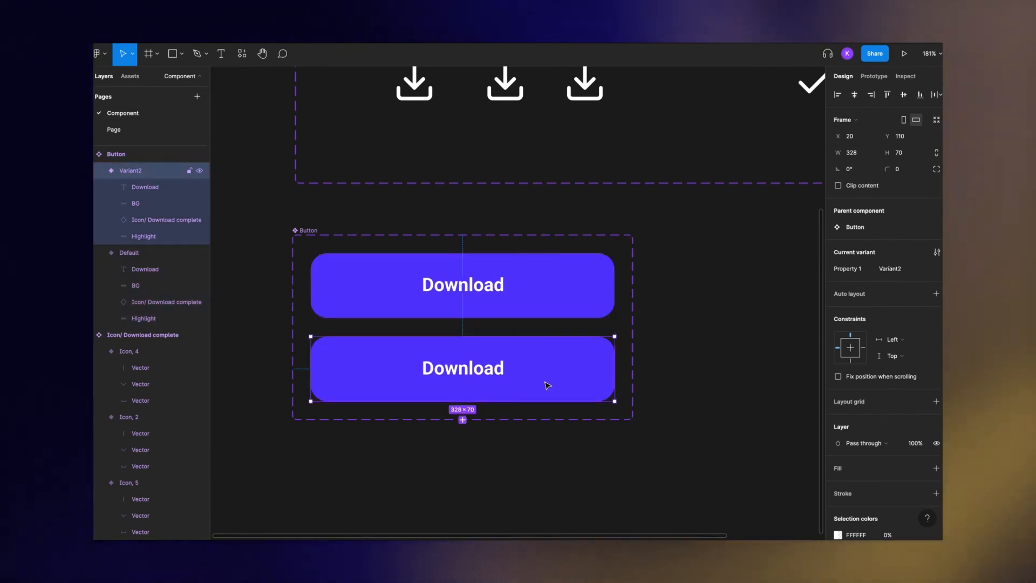
Step: Set the layer opacity of the Download text in the second button variant to 0%
double_click(493, 369)
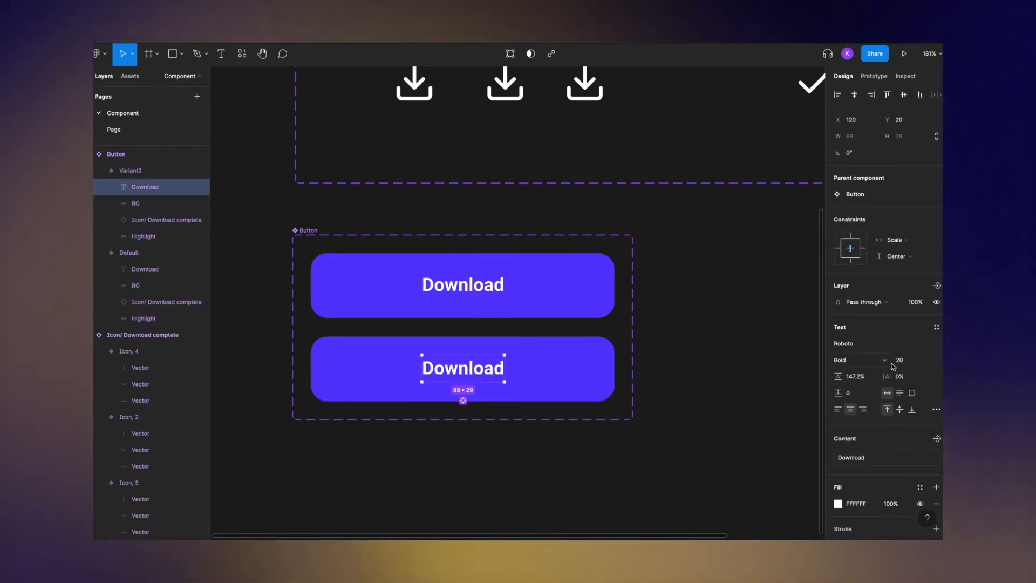
left_click(913, 304)
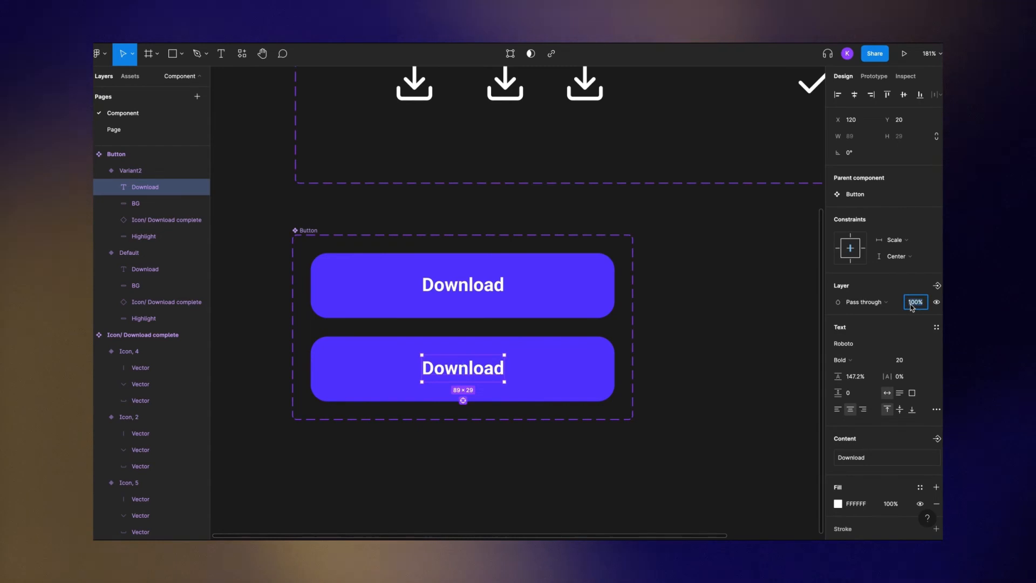
type("0")
key("Return")
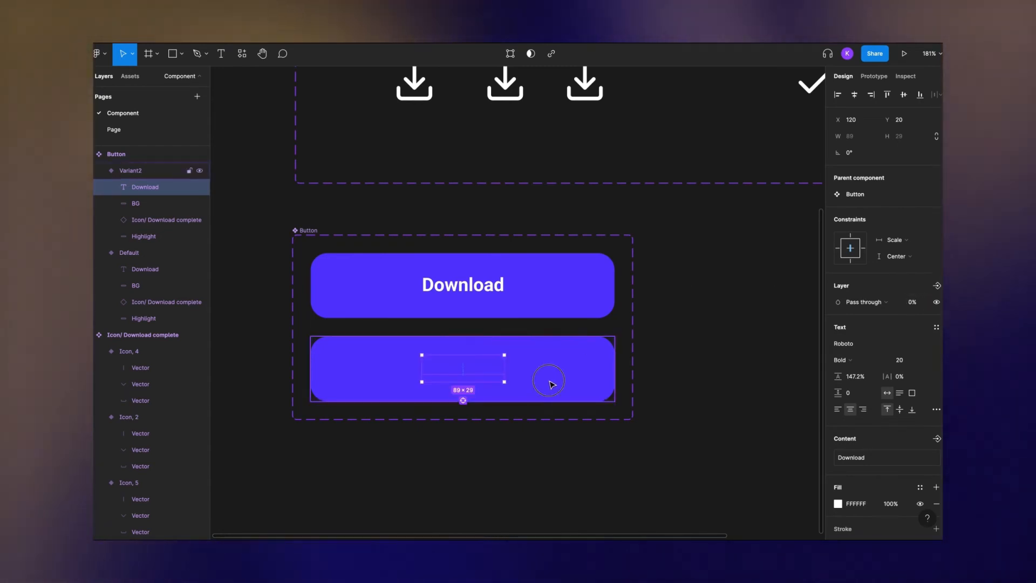
key("Escape")
Step: Shrink the BG rectangle in Variant2 toward its left edge to about 41 × 70 and set its layer opacity to 0%
left_click(205, 208)
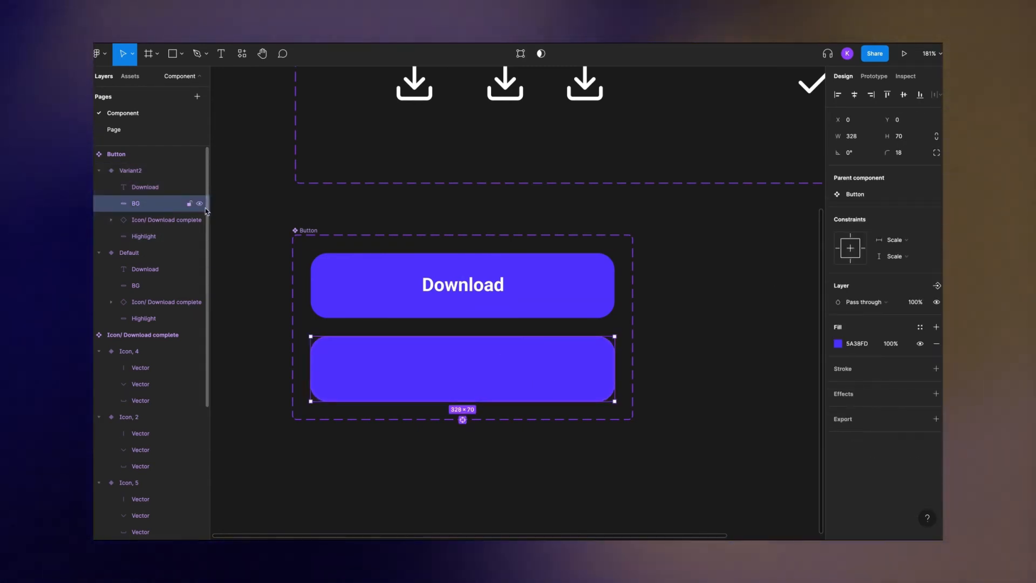
left_click_drag(613, 379, 431, 366)
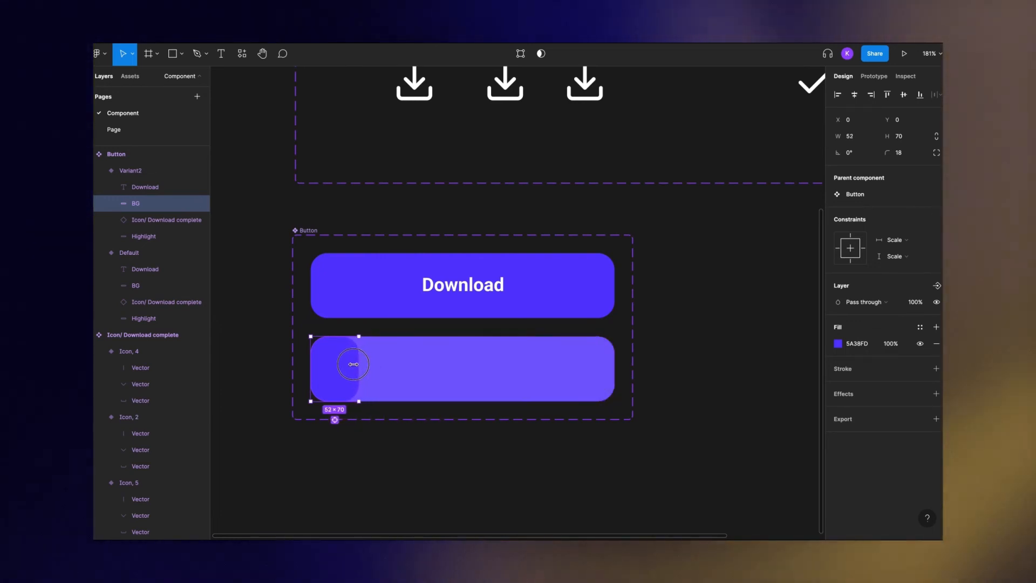
left_click_drag(354, 364, 334, 365)
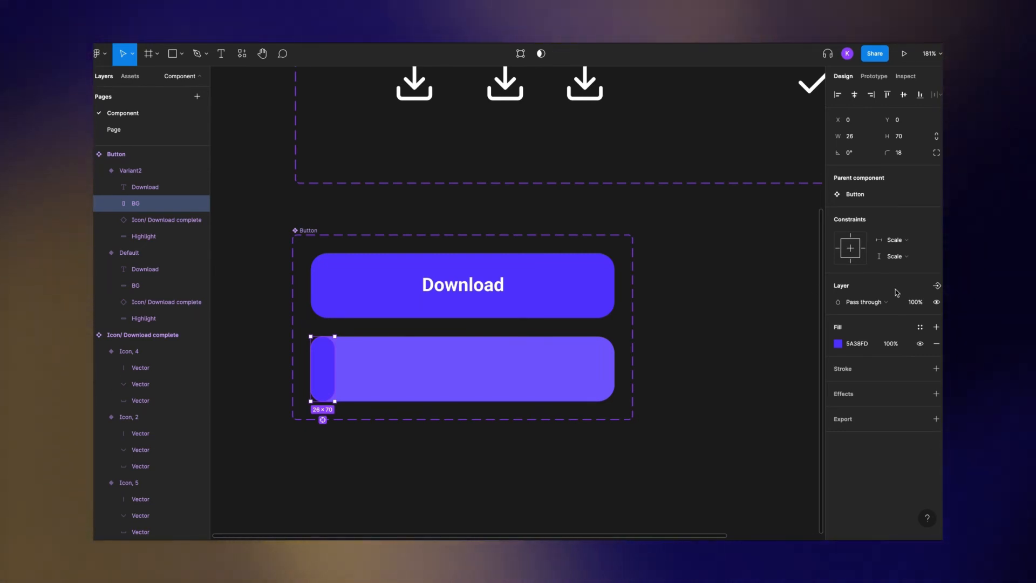
type("0")
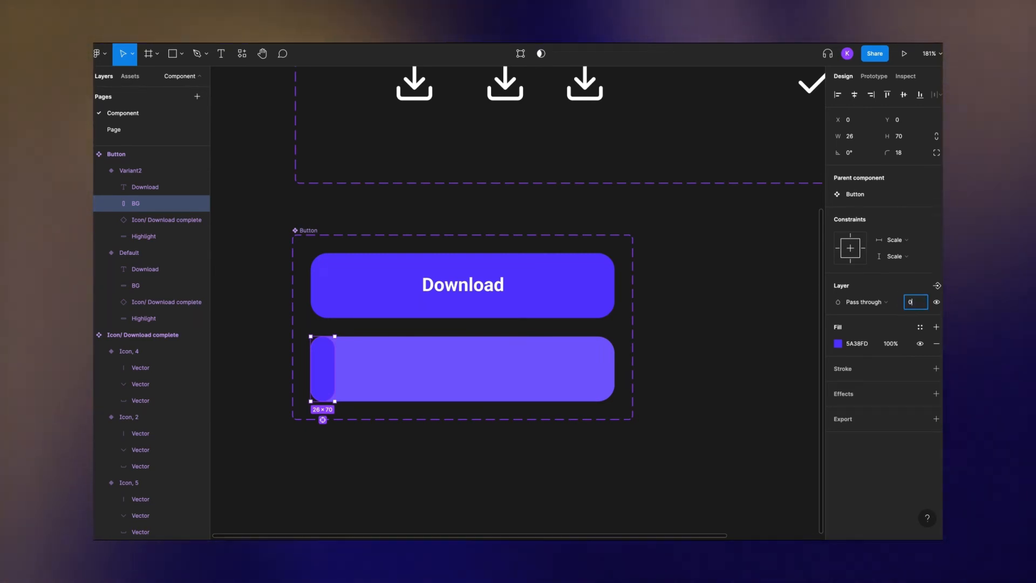
key("Return")
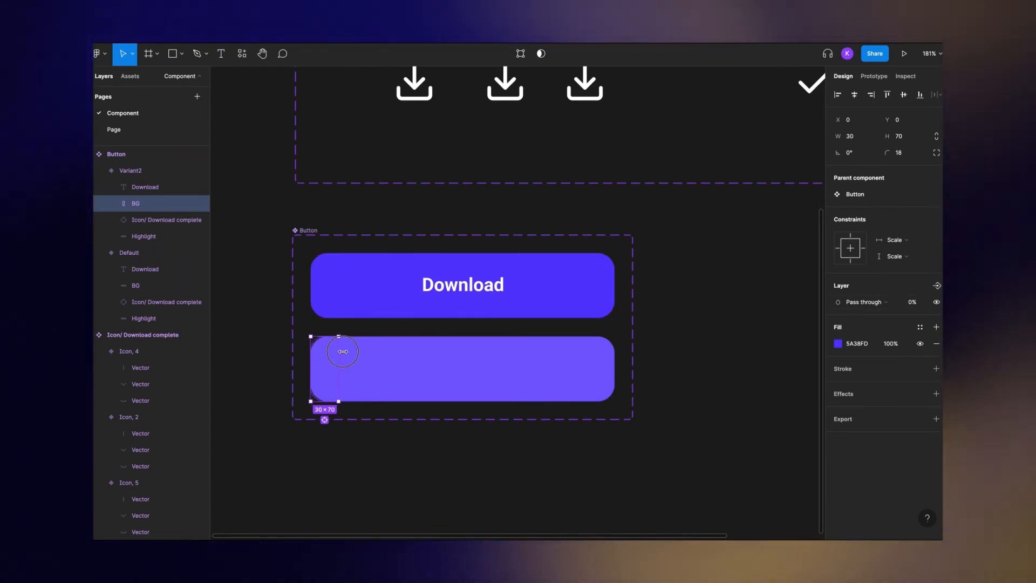
left_click_drag(342, 351, 349, 352)
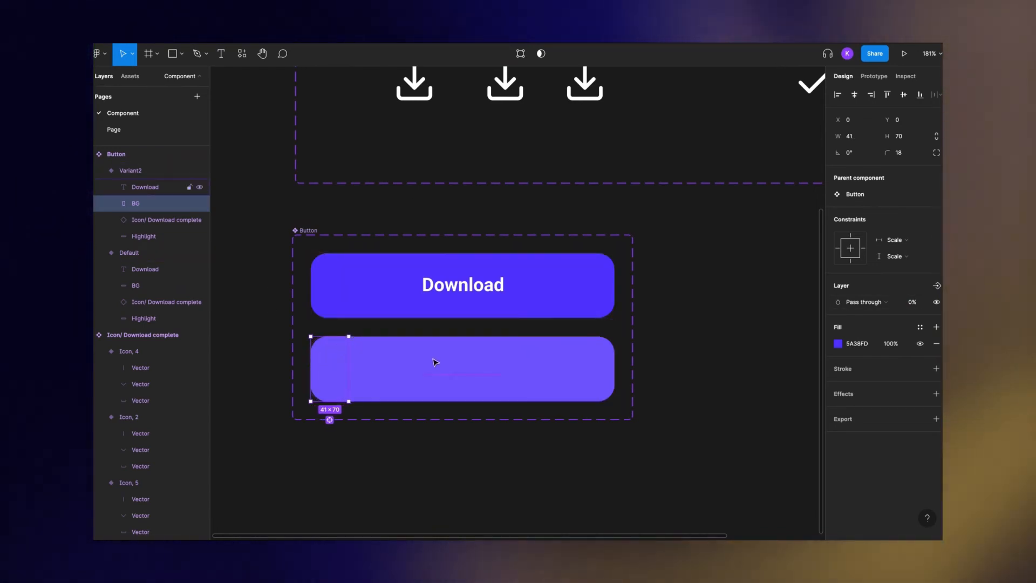
Step: Delete the Icon/ Download complete instance from the button's Default variant
left_click(340, 268)
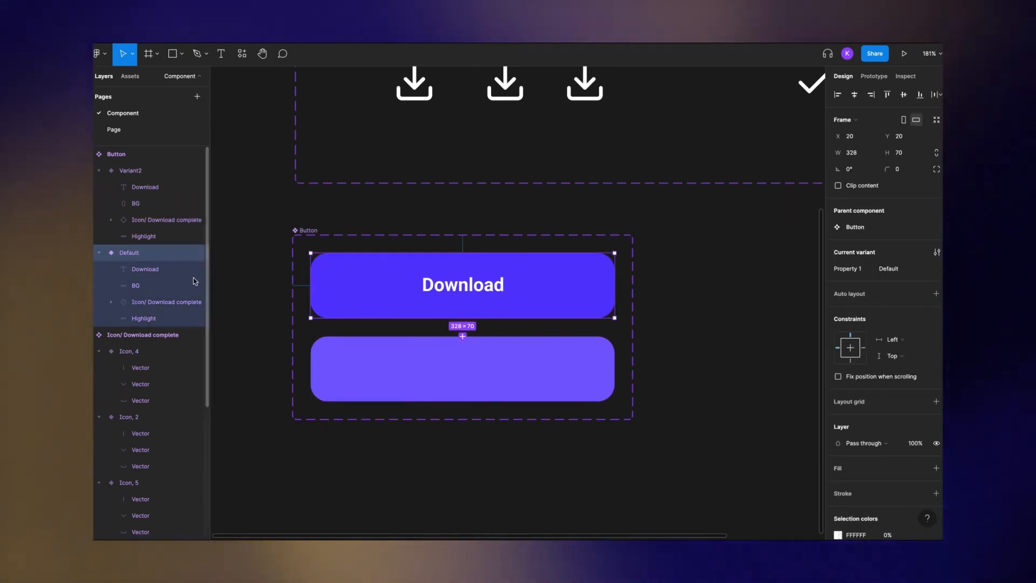
left_click(163, 304)
key("Delete")
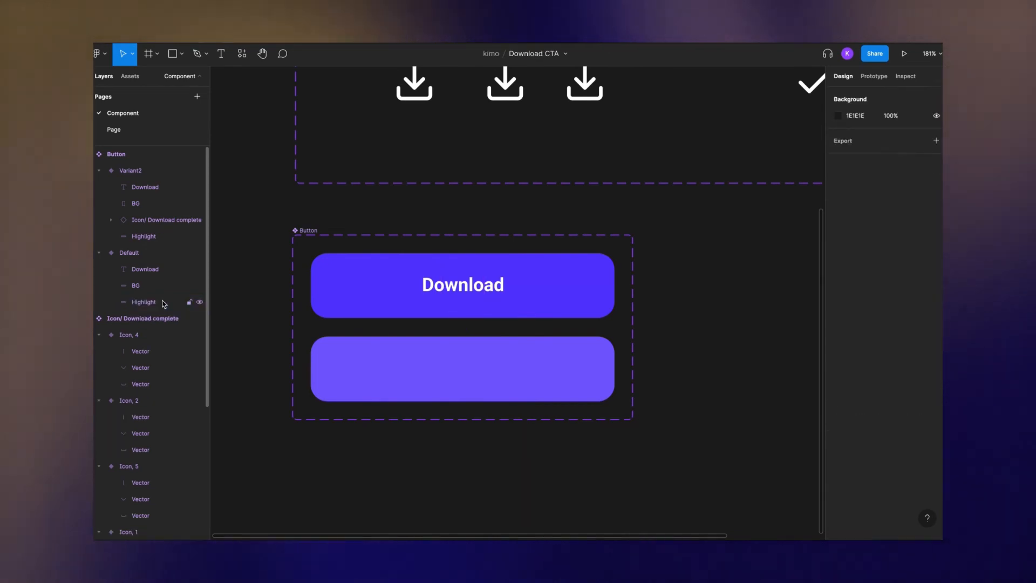
Step: Add an On click prototype interaction from the Default button to Variant2, using Smart animate with Ease out at 200ms
left_click(592, 282)
left_click(873, 77)
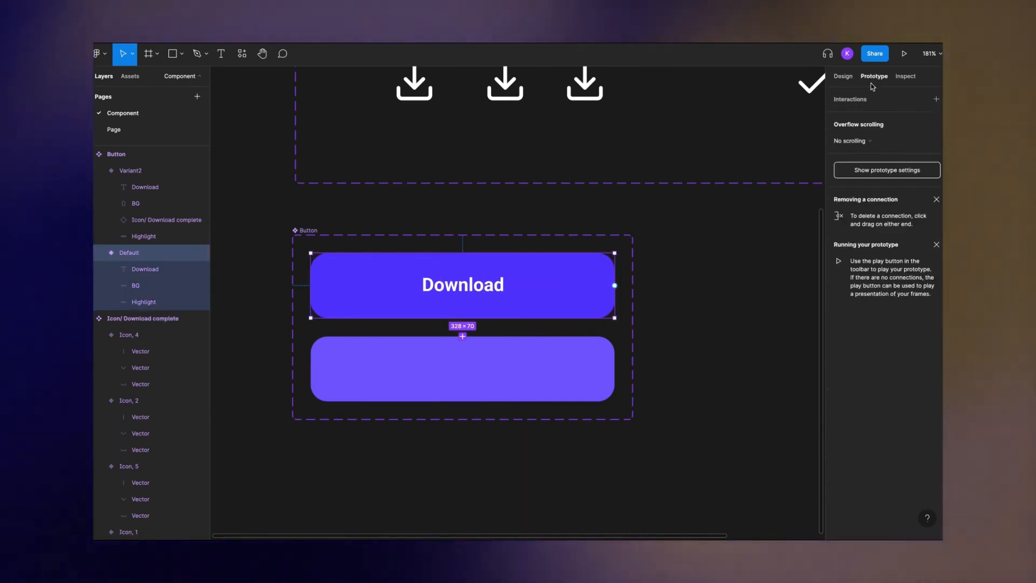
left_click_drag(615, 285, 502, 348)
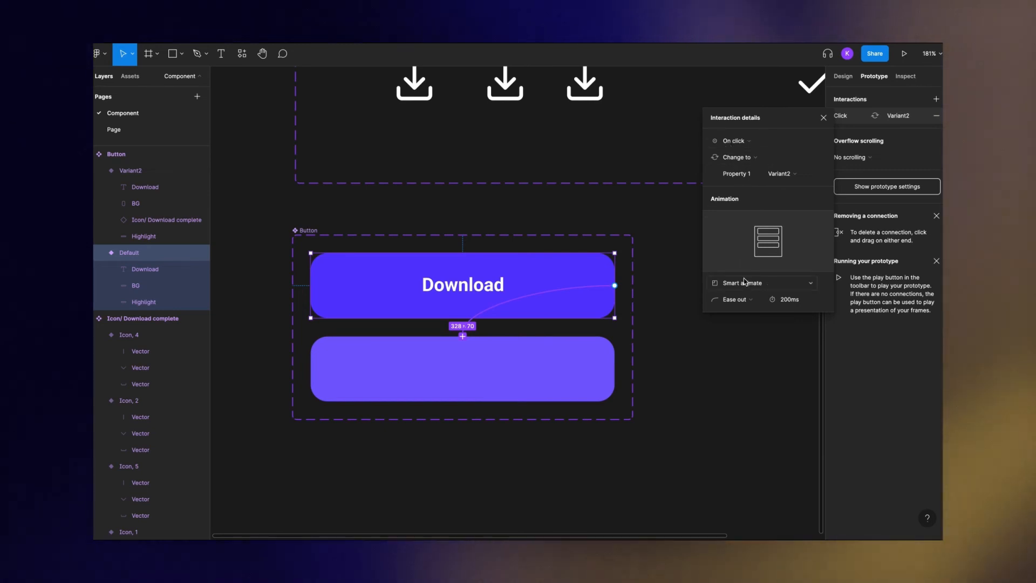
Step: Connect Variant2 back to the Default button with an After delay trigger of 6000 ms
left_click(557, 391)
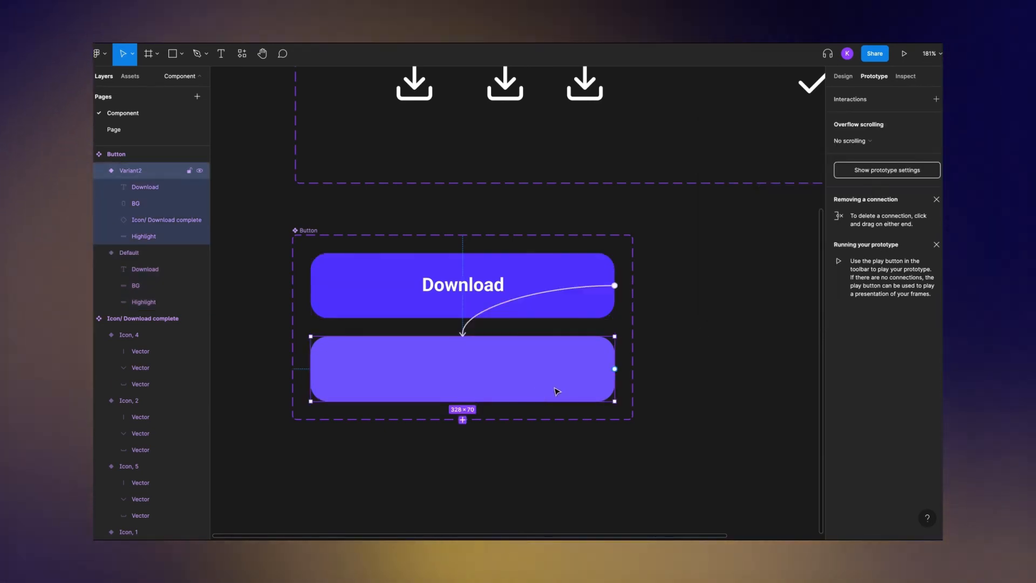
left_click_drag(615, 369, 508, 300)
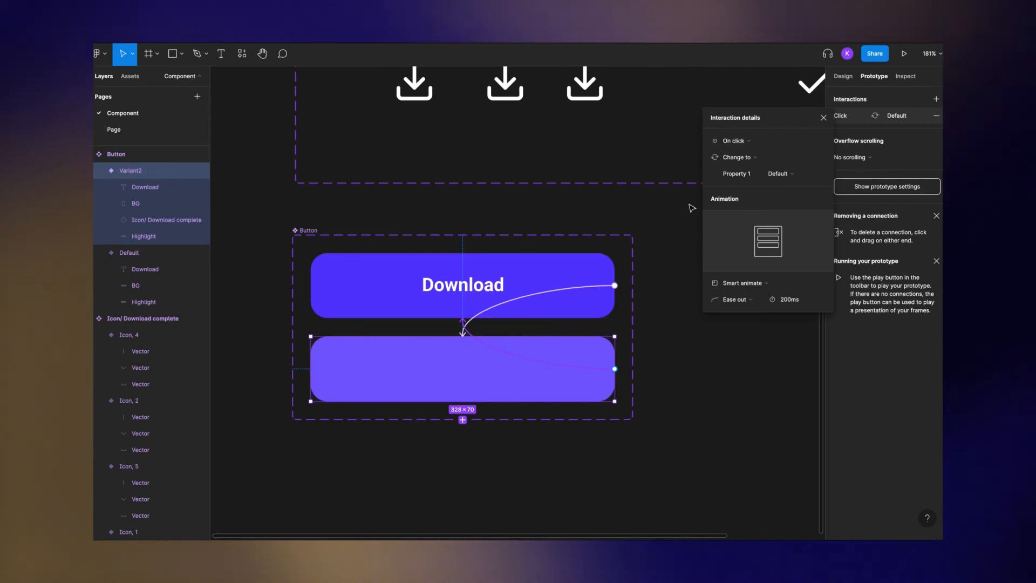
left_click(736, 141)
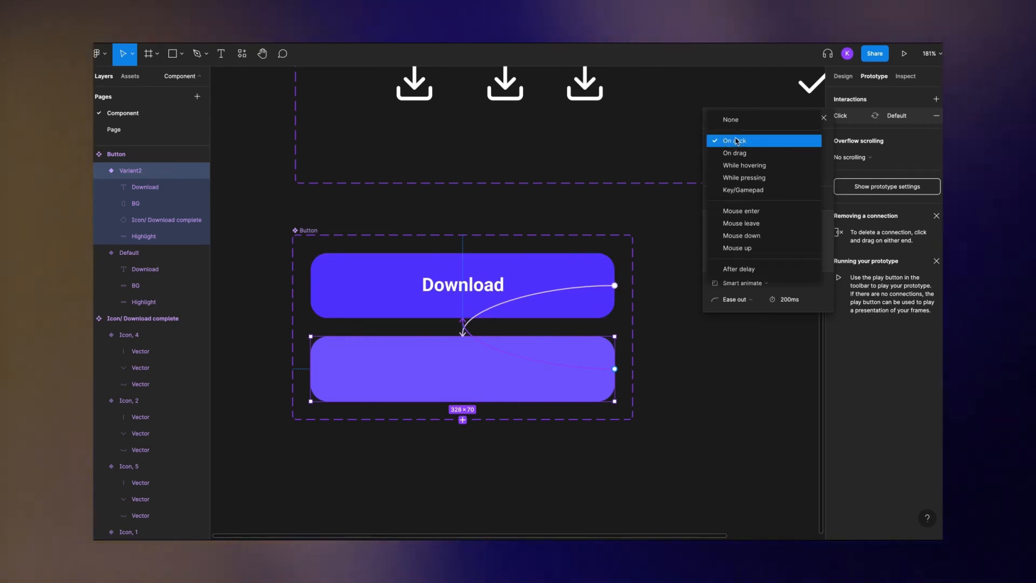
left_click(736, 267)
left_click(786, 141)
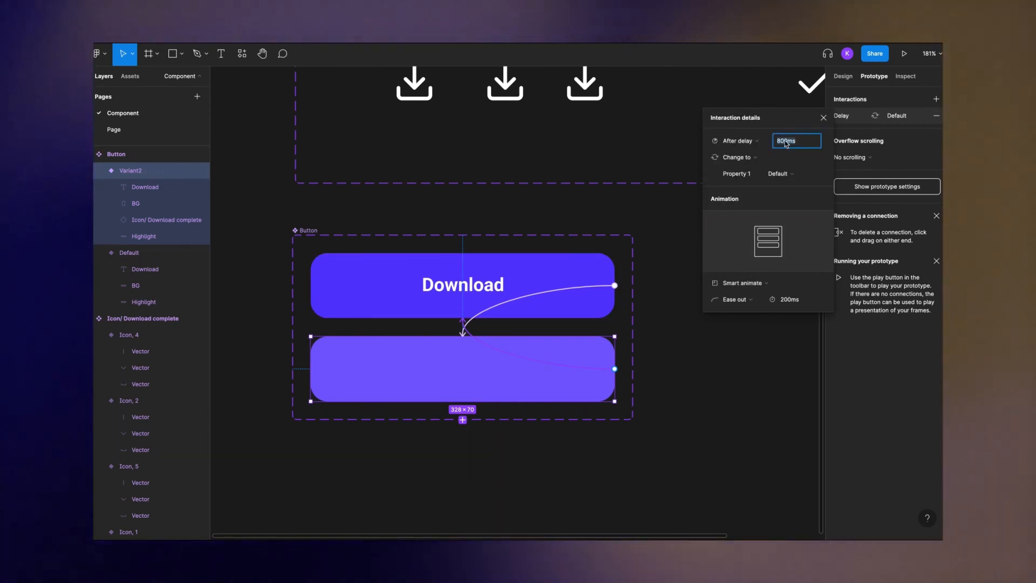
type("6000")
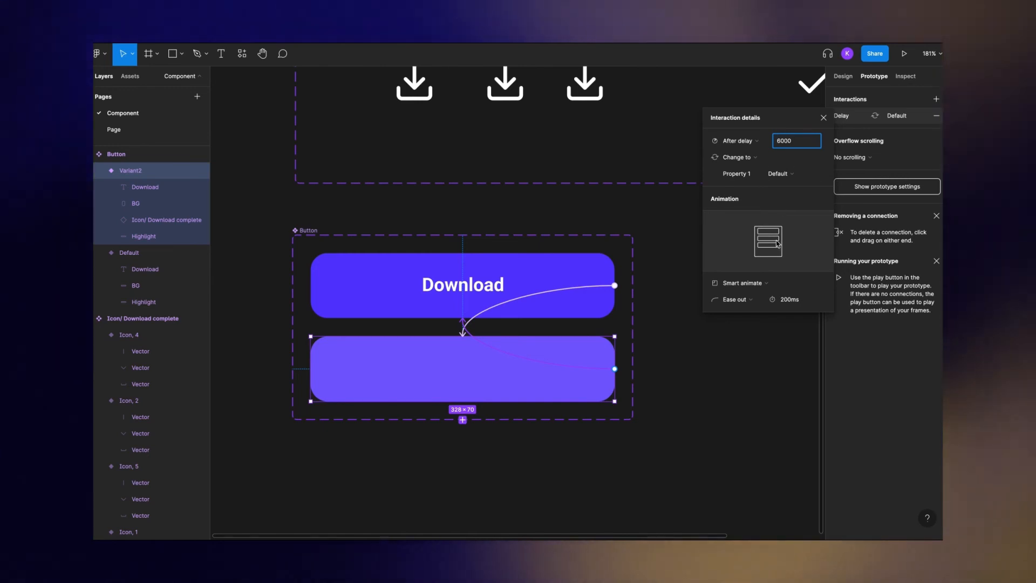
left_click(712, 336)
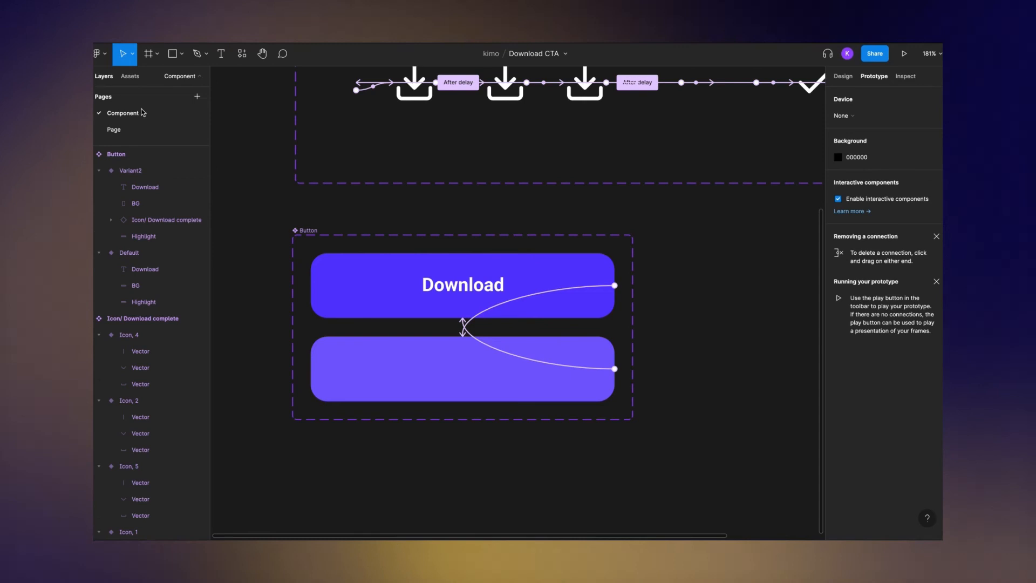
Step: On the Page page, replace the phone screen's existing Download button with an instance of the new Button component
left_click(113, 130)
left_click(487, 353)
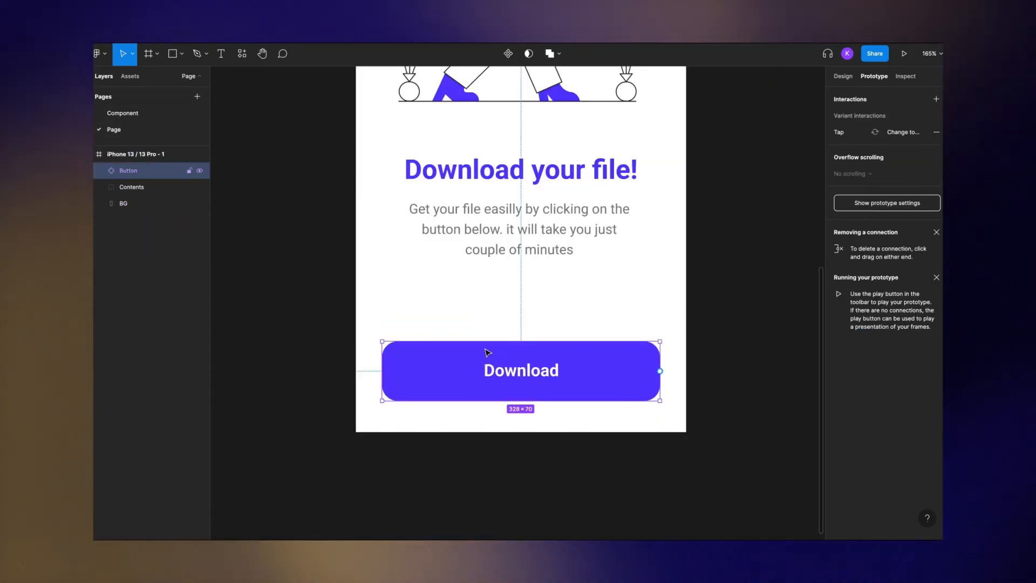
key("Delete")
left_click(130, 76)
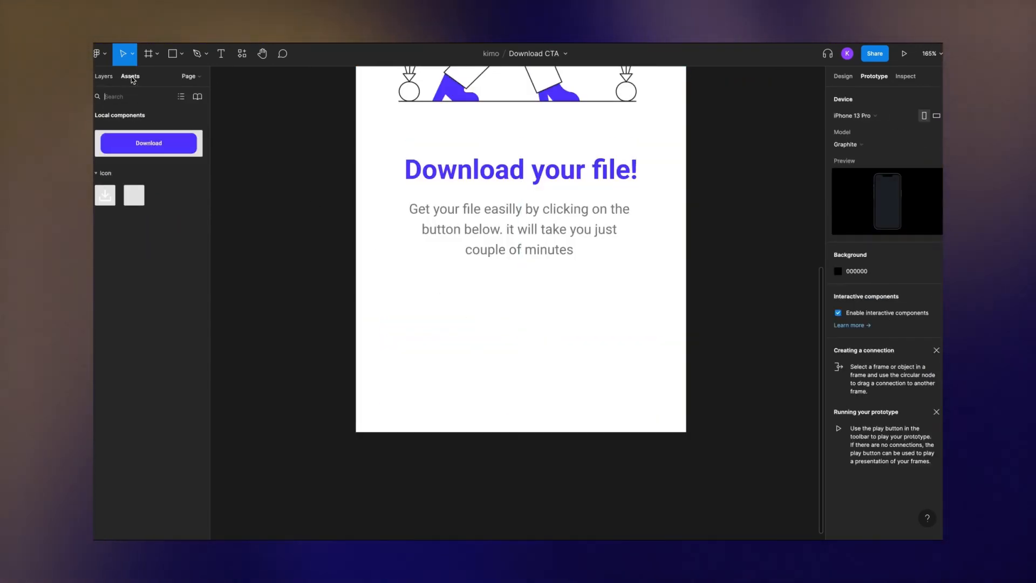
left_click_drag(146, 147, 486, 359)
Step: Run the prototype and trigger the Download button to check its animation through the check mark
left_click(904, 54)
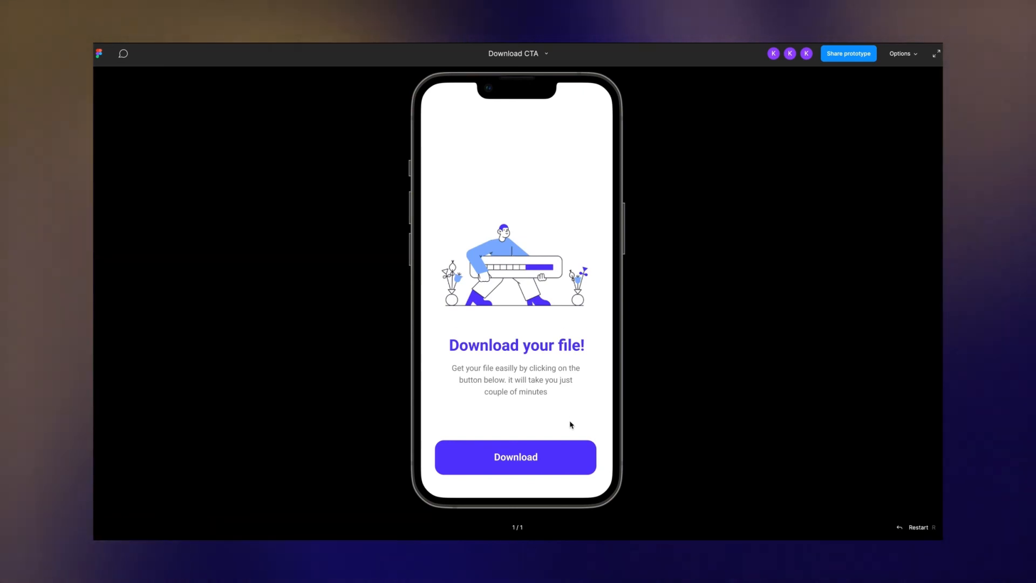
left_click(549, 449)
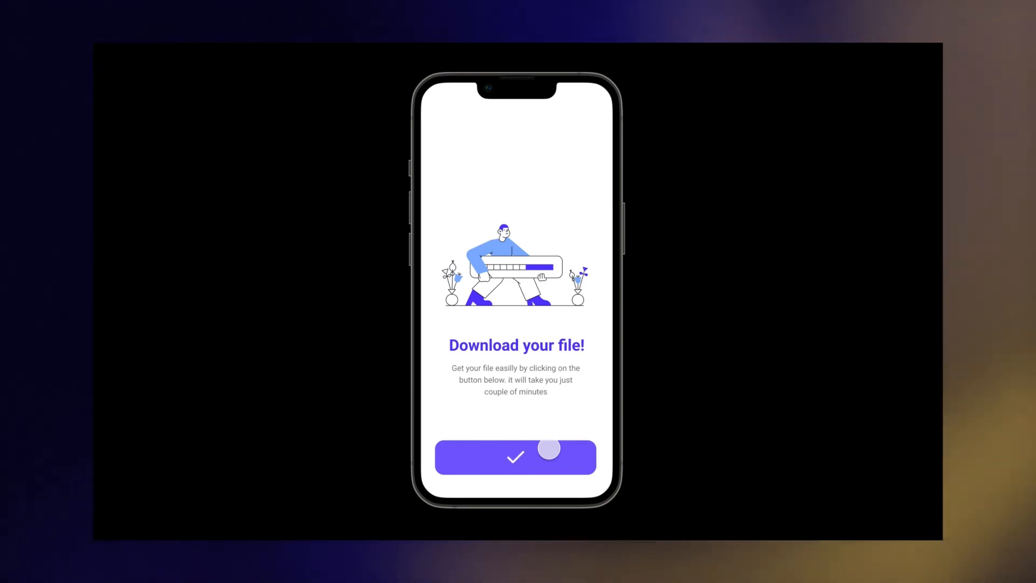
left_click(548, 448)
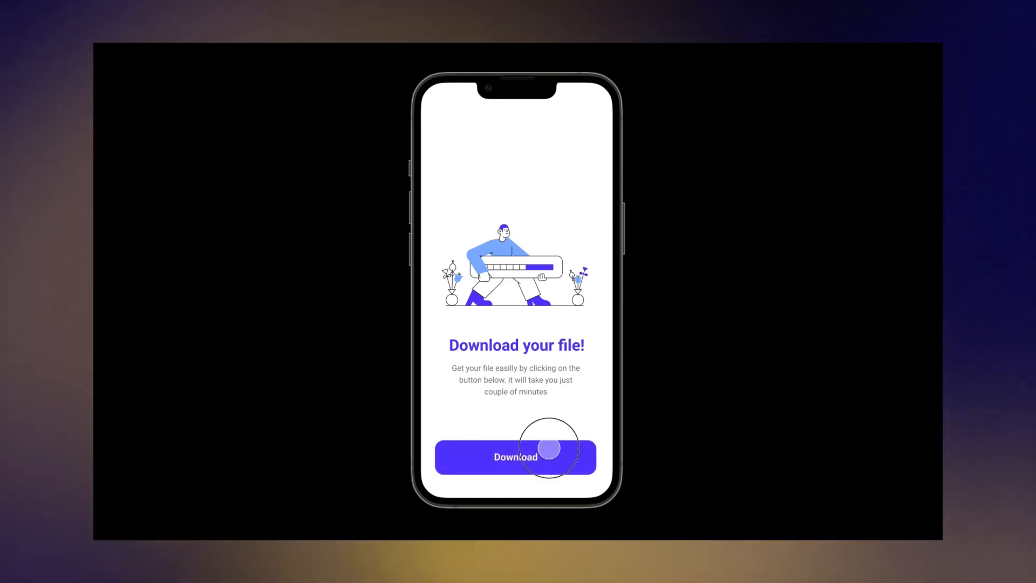